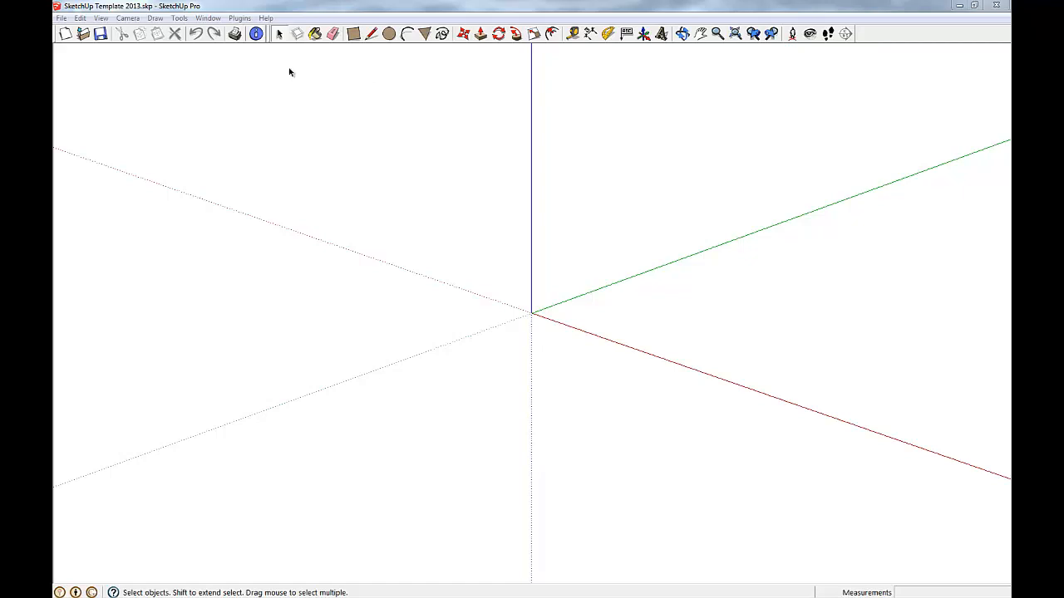
Step: Draw a 1000 by 2000 mm rectangle on the ground plane, starting at the origin
{"action": "left_click", "coordinate": [353, 33]}
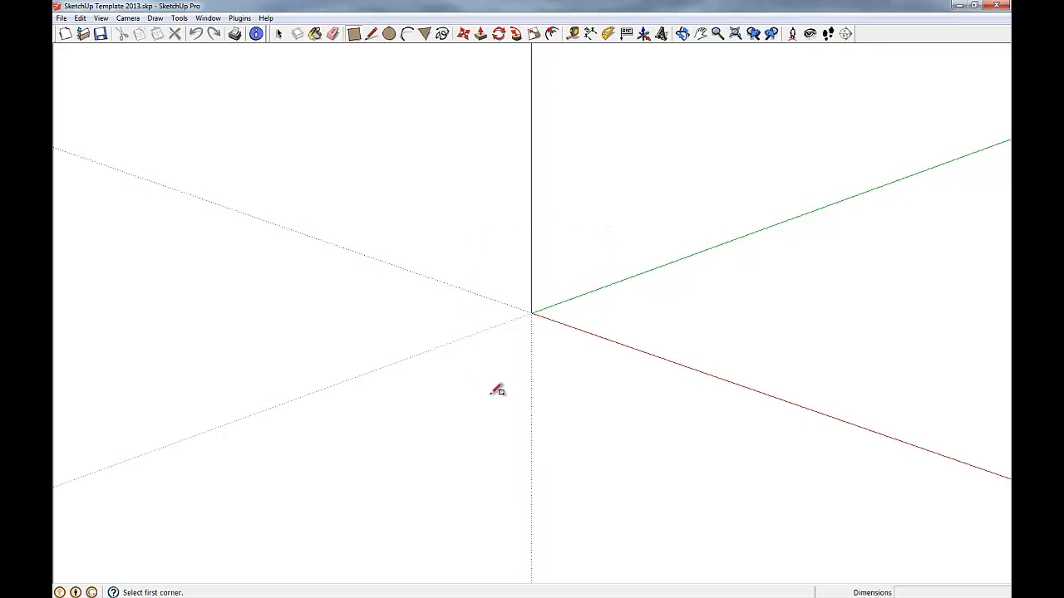
{"action": "left_click", "coordinate": [534, 313]}
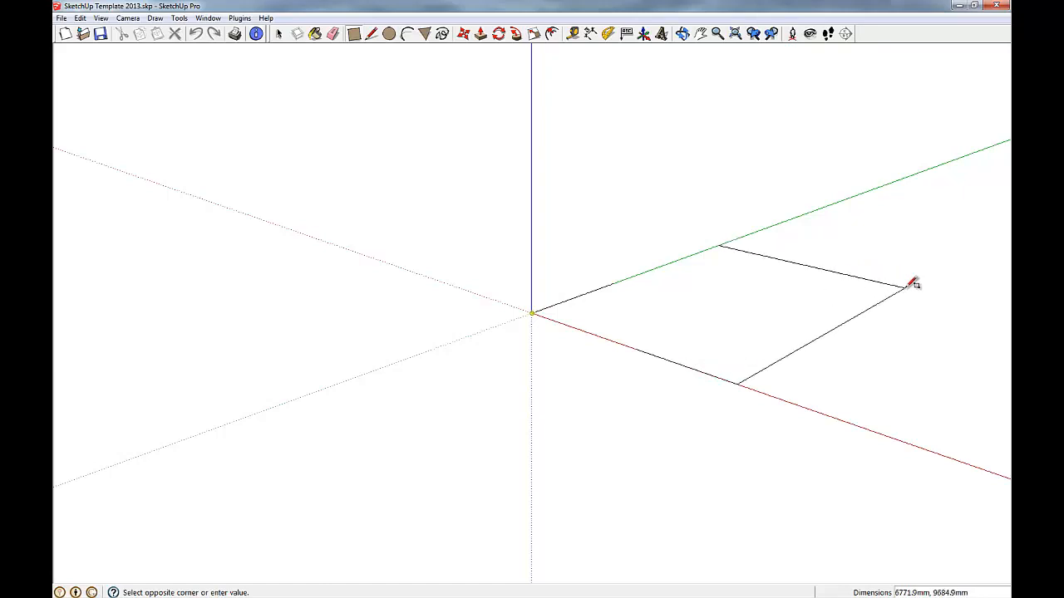
{"action": "type", "text": "1000,2000"}
{"action": "key", "text": "Return"}
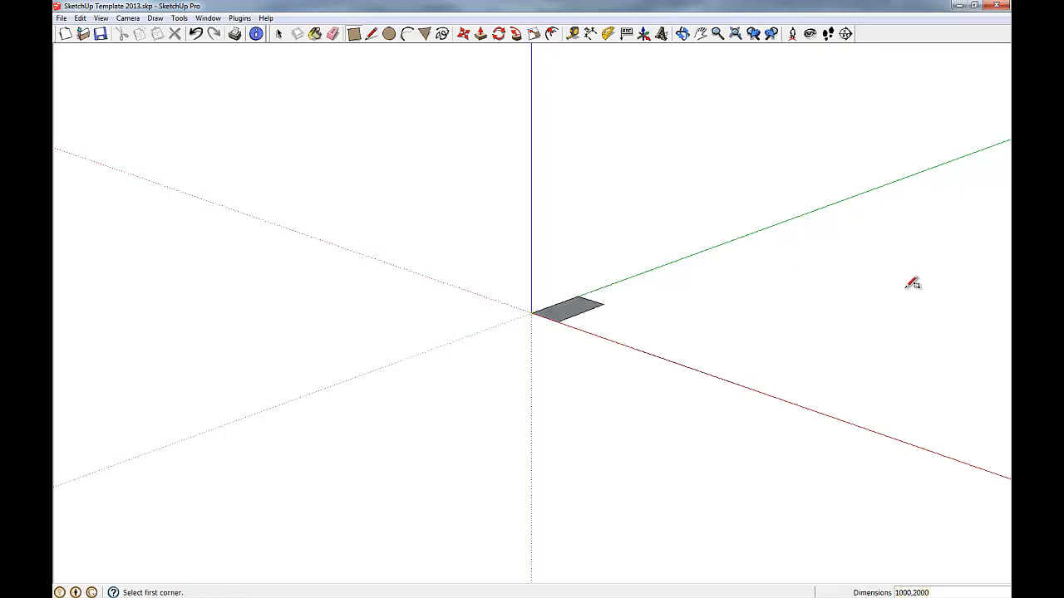
Step: Measure the rectangle's long edge along the green axis, from its far corner back to the origin
{"action": "scroll", "coordinate": [577, 297], "scroll_direction": "up", "scroll_amount": 6}
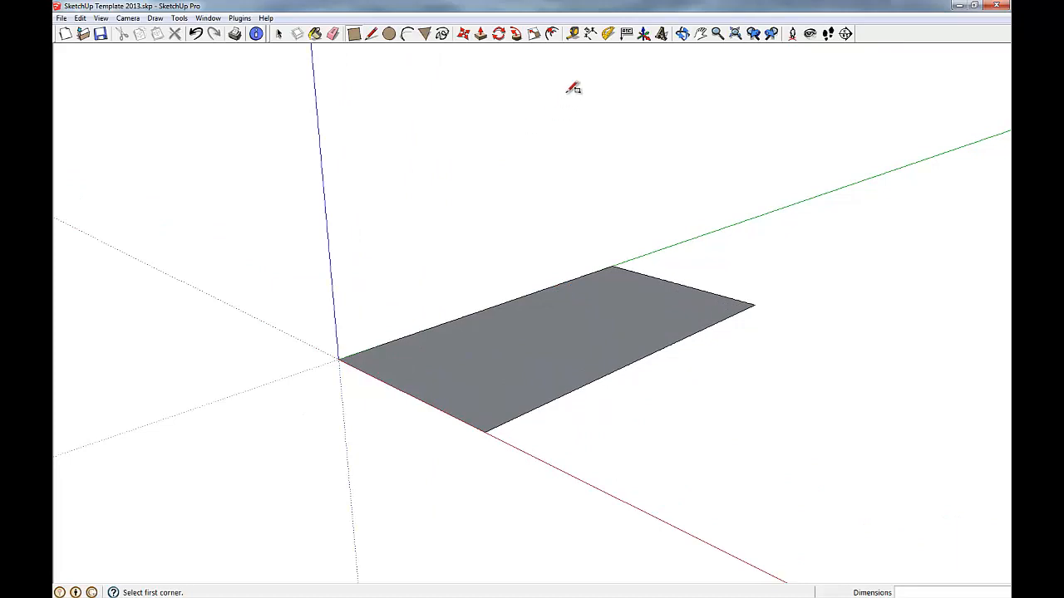
{"action": "left_click", "coordinate": [572, 34]}
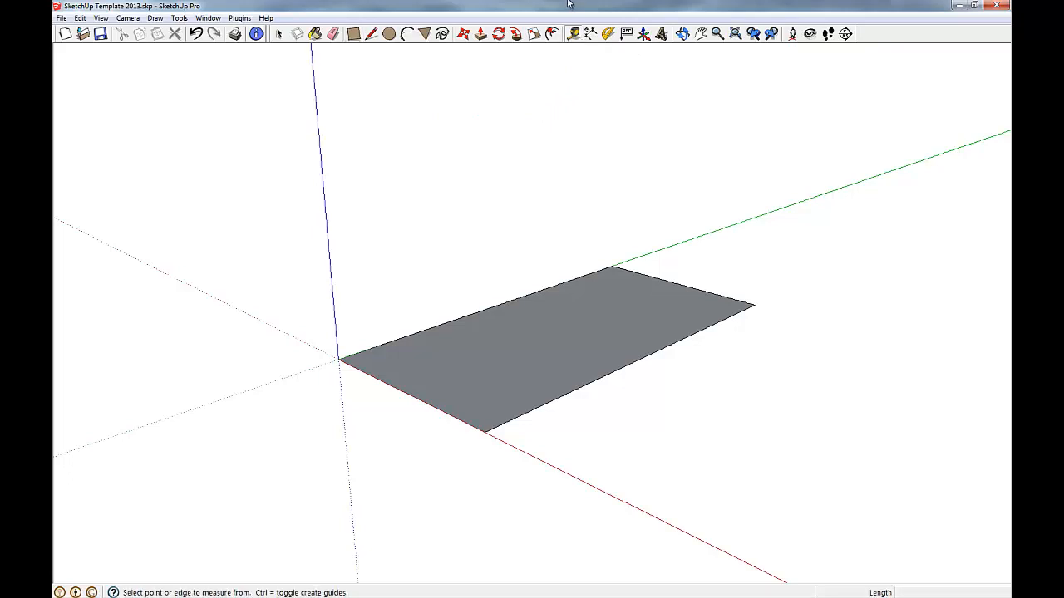
{"action": "left_click", "coordinate": [613, 266]}
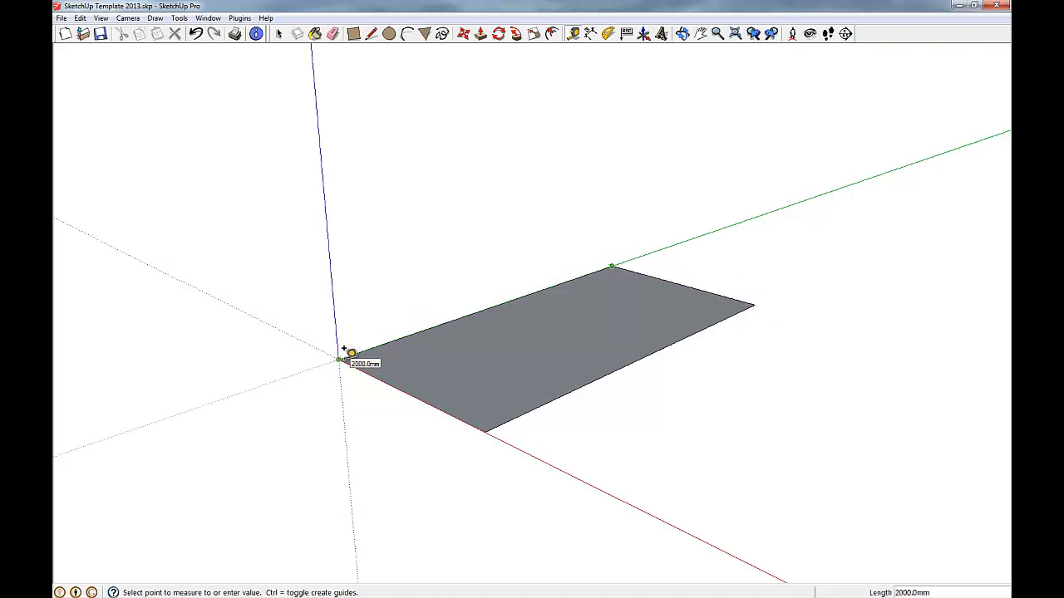
Step: Select the whole 1000 by 2000 mm rectangle and delete it
{"action": "left_click", "coordinate": [278, 34]}
{"action": "scroll", "coordinate": [499, 226], "scroll_direction": "down", "scroll_amount": 2}
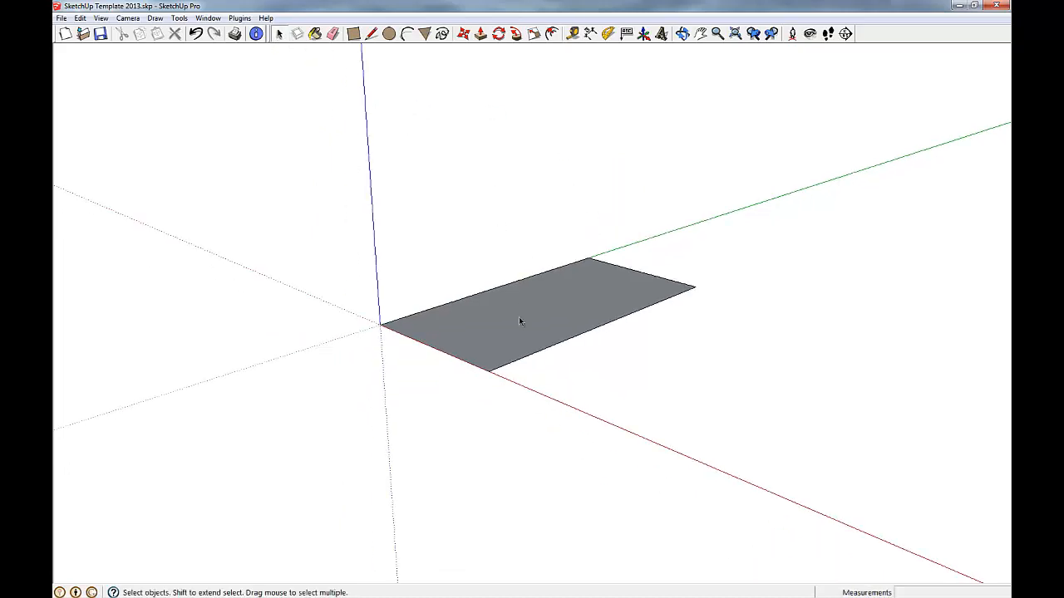
{"action": "scroll", "coordinate": [644, 430], "scroll_direction": "up", "scroll_amount": 1}
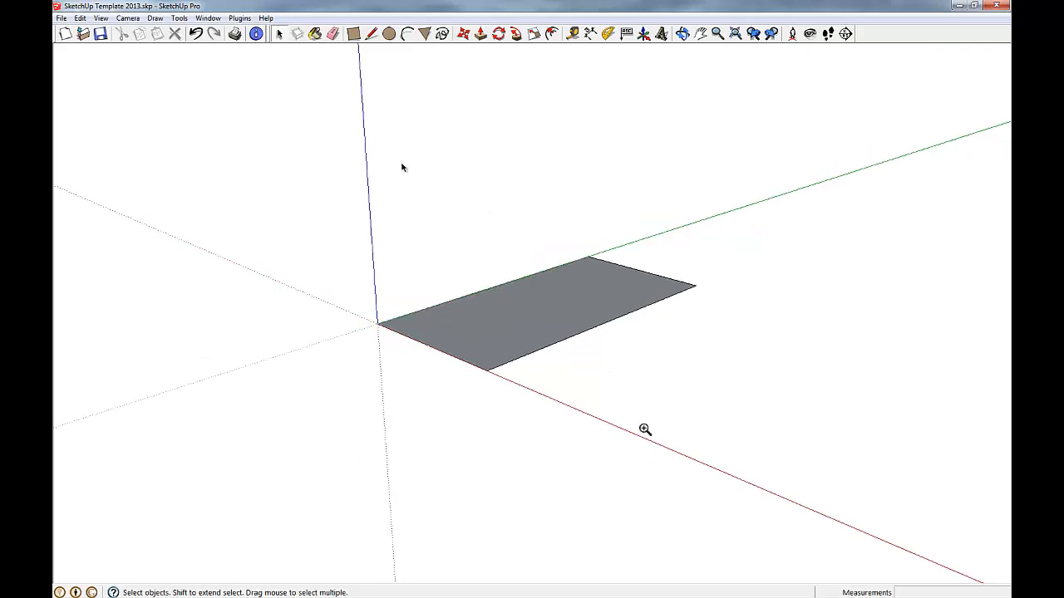
{"action": "left_click_drag", "start_coordinate": [278, 136], "coordinate": [808, 472]}
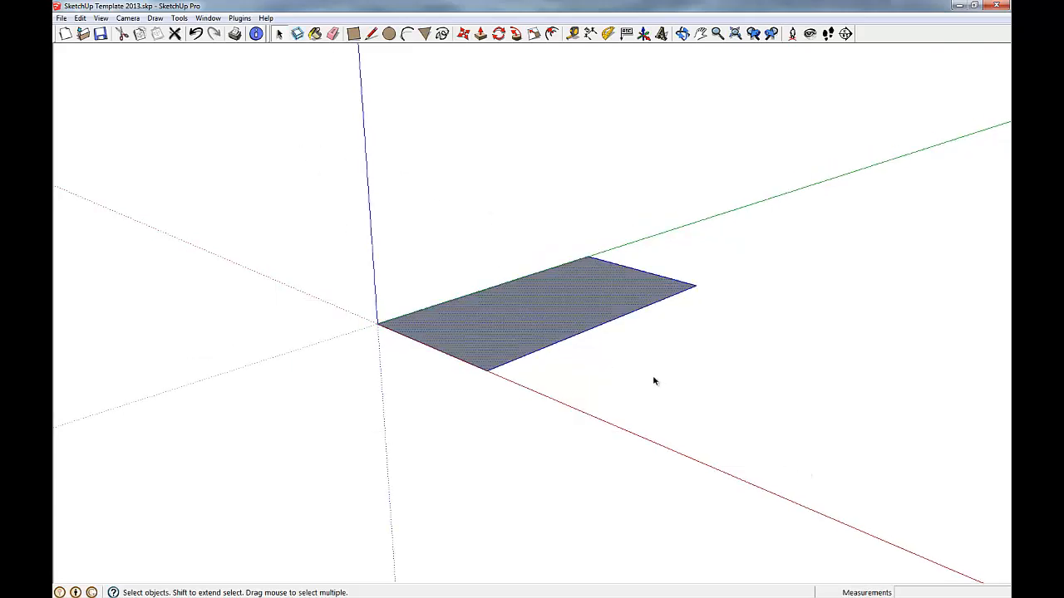
{"action": "key", "text": "Delete"}
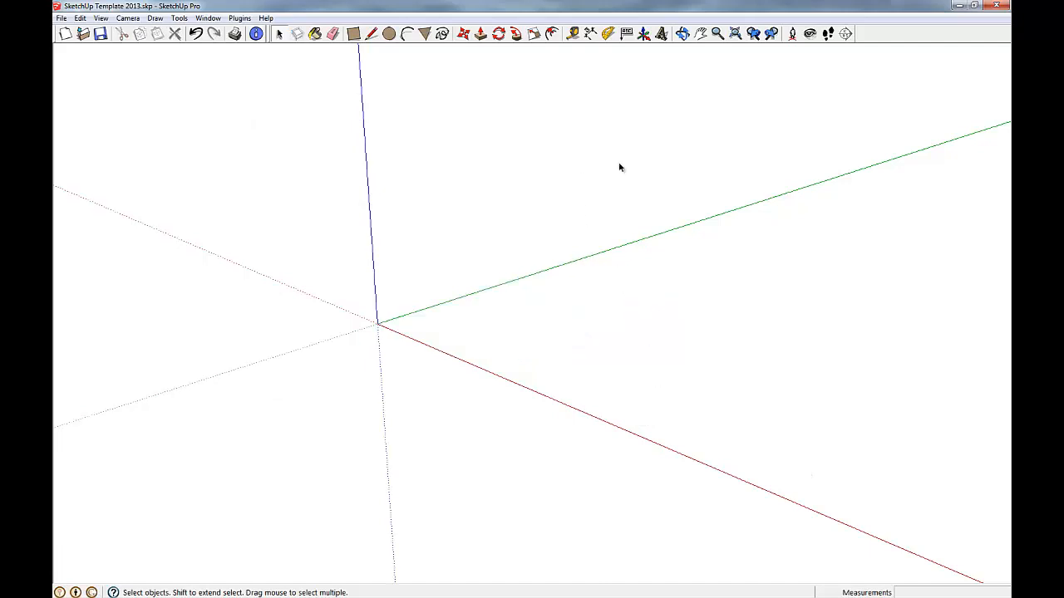
Step: Draw a freehand rectangle of about 18753 by 24785 mm on the ground plane, starting at the origin
{"action": "left_click", "coordinate": [353, 33]}
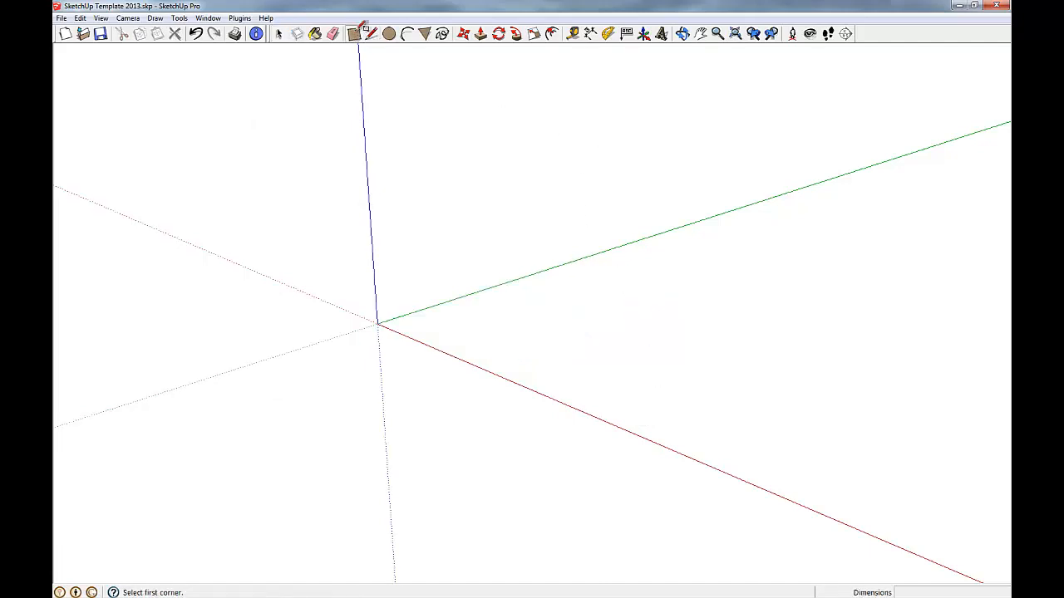
{"action": "left_click", "coordinate": [381, 323]}
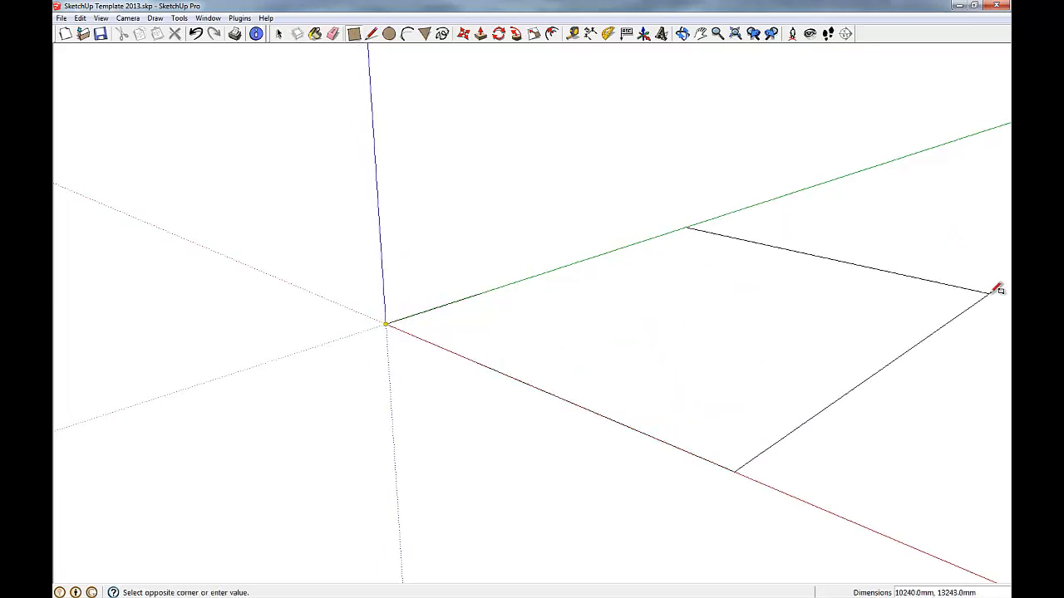
{"action": "scroll", "coordinate": [995, 286], "scroll_direction": "down", "scroll_amount": 2}
{"action": "scroll", "coordinate": [790, 291], "scroll_direction": "down", "scroll_amount": 3}
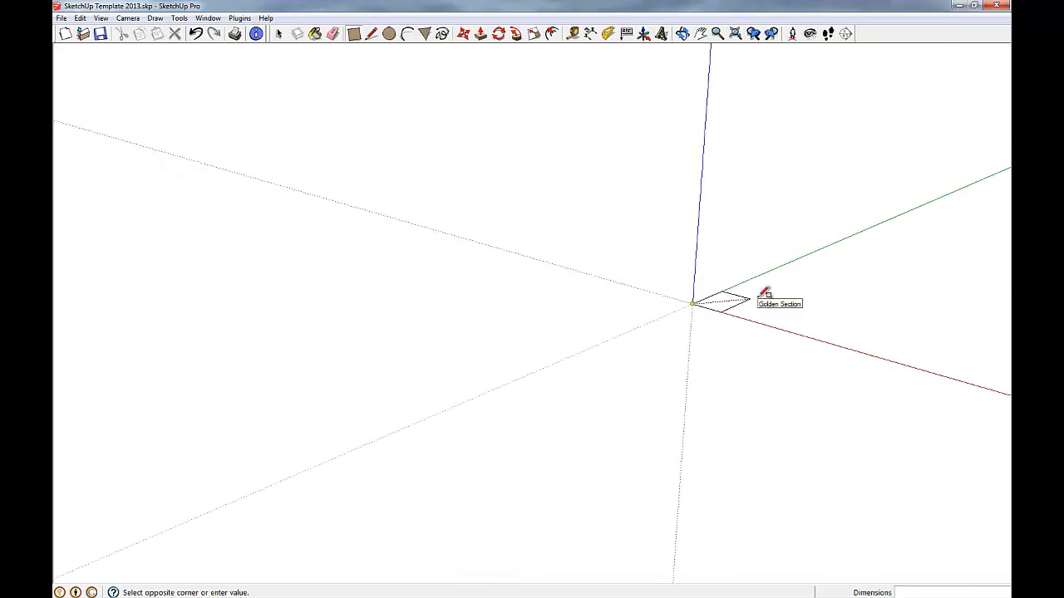
{"action": "left_click", "coordinate": [989, 286]}
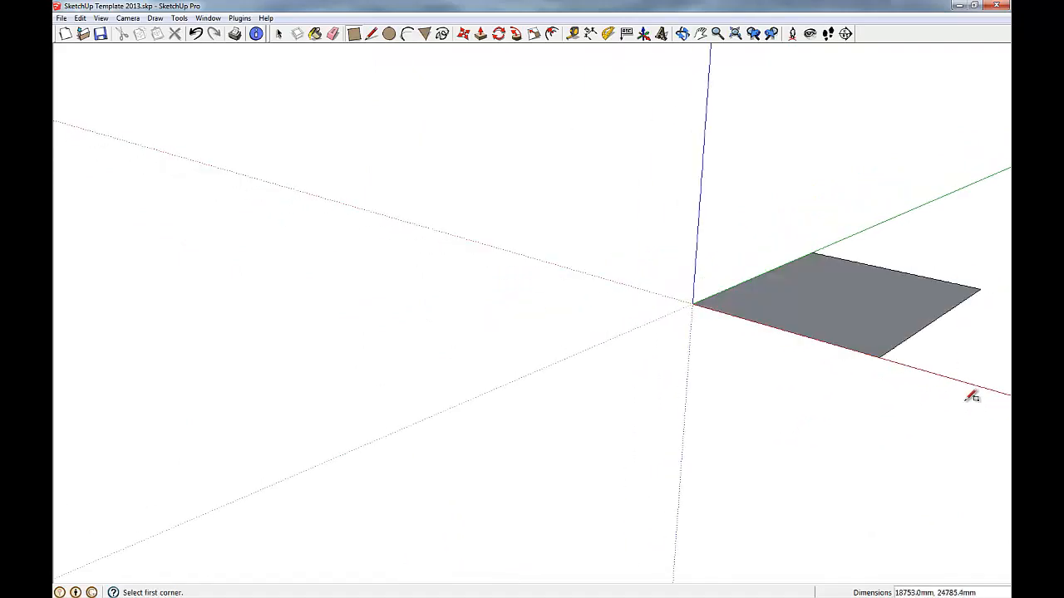
Step: Measure the freehand rectangle's edge along the green axis from its far corner to the origin with the Tape Measure
{"action": "scroll", "coordinate": [1008, 284], "scroll_direction": "up", "scroll_amount": 2}
{"action": "scroll", "coordinate": [973, 138], "scroll_direction": "up", "scroll_amount": 1}
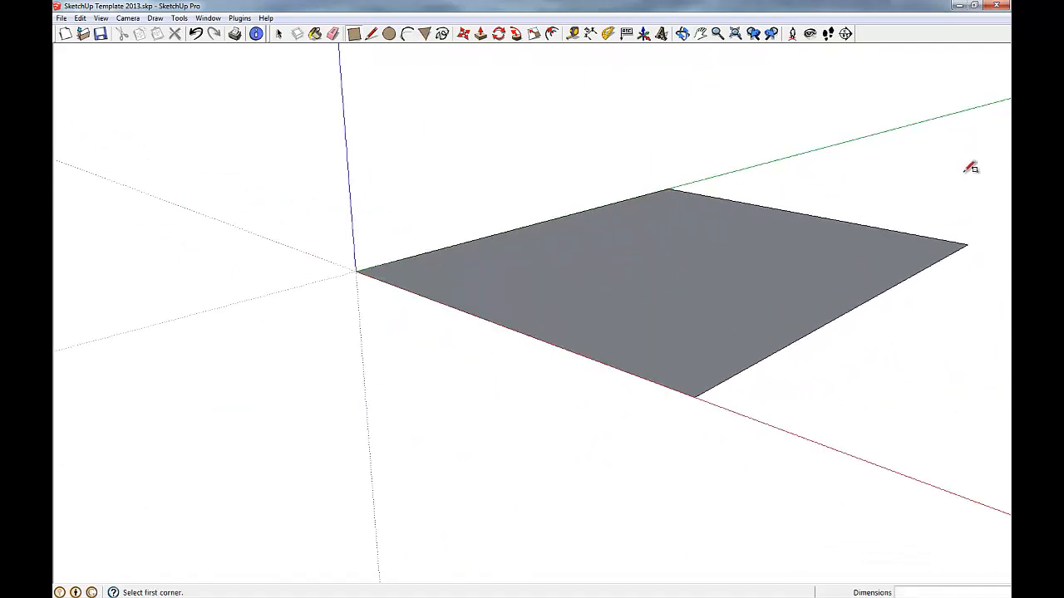
{"action": "scroll", "coordinate": [969, 166], "scroll_direction": "up", "scroll_amount": 1}
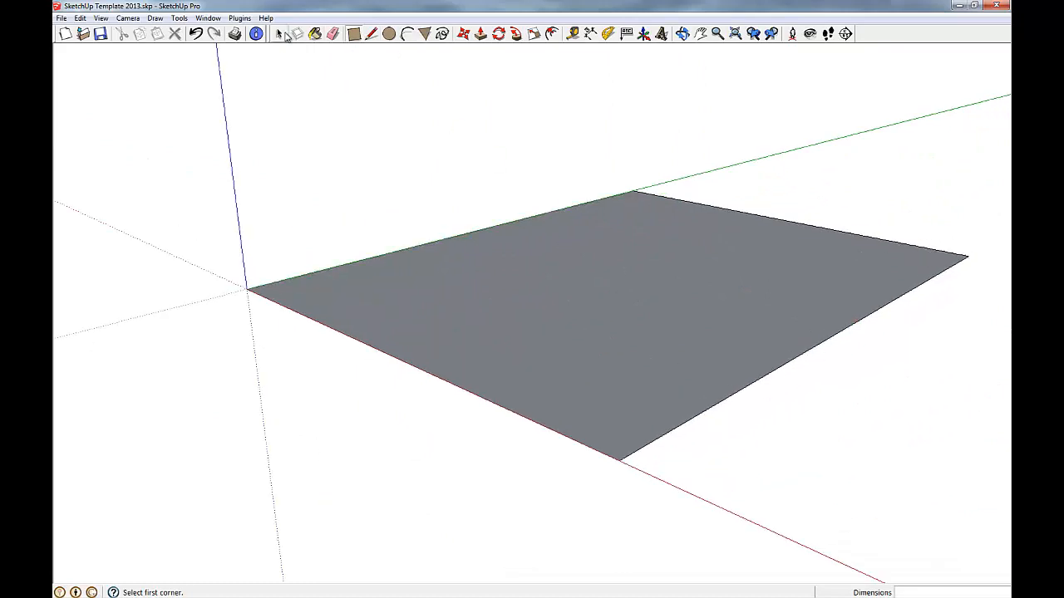
{"action": "left_click", "coordinate": [571, 37]}
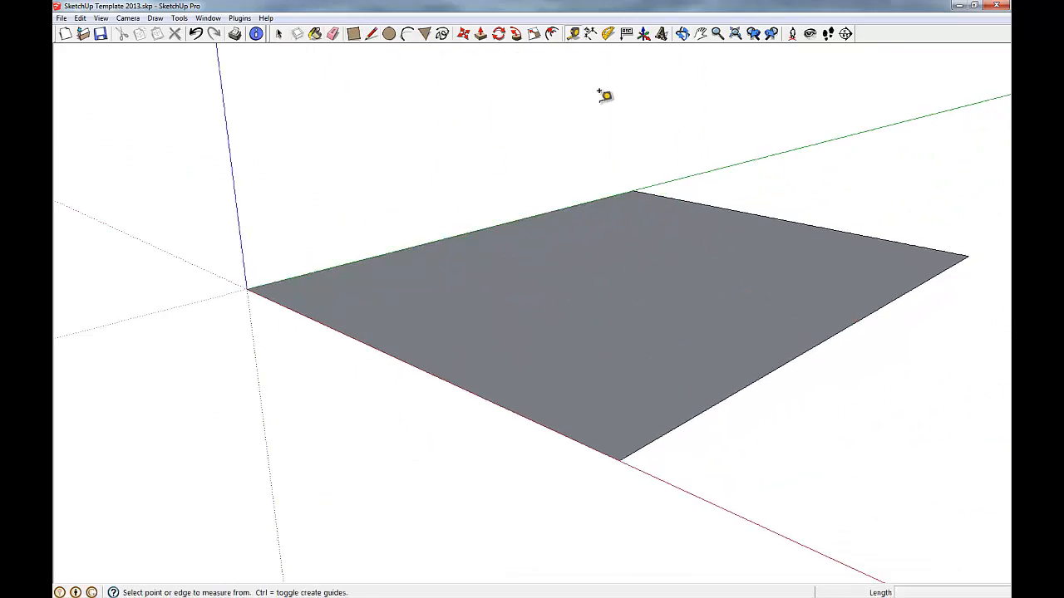
{"action": "left_click", "coordinate": [633, 190]}
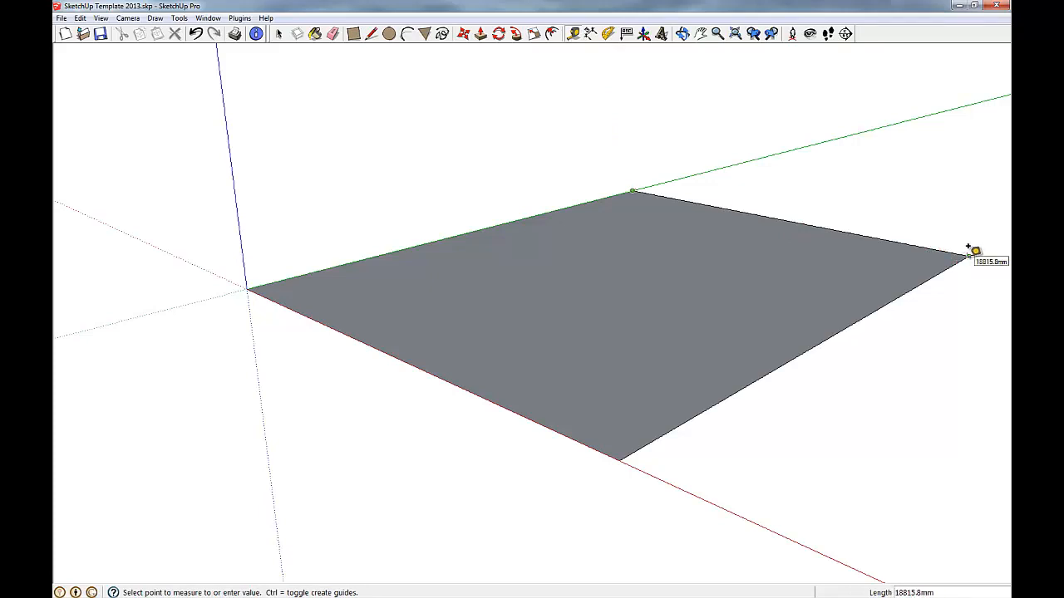
{"action": "left_click", "coordinate": [251, 280]}
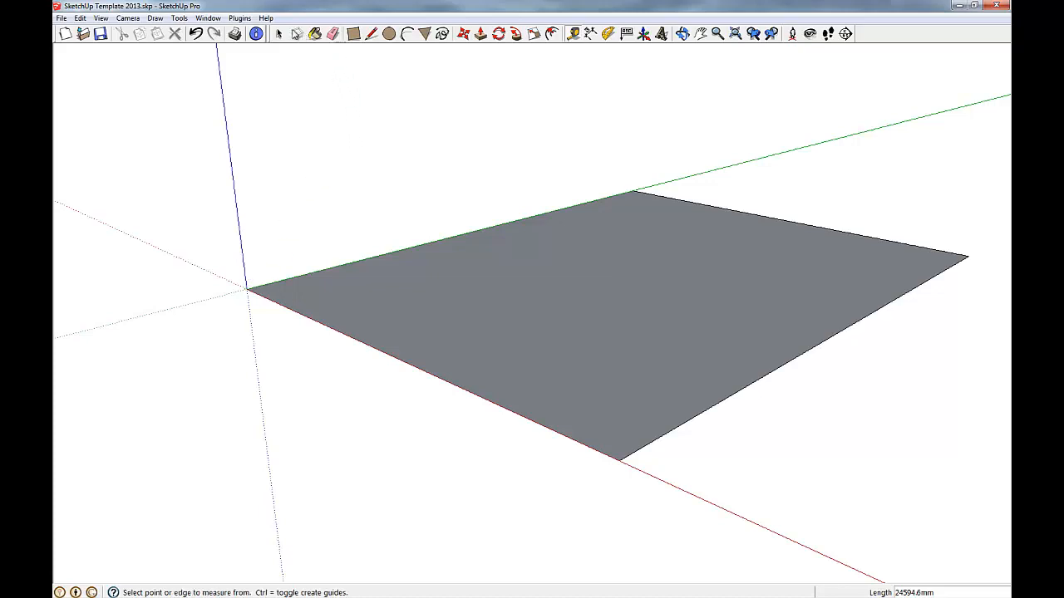
Step: Select the entire freehand rectangle, including its edges, and delete it
{"action": "left_click", "coordinate": [278, 33]}
{"action": "scroll", "coordinate": [438, 218], "scroll_direction": "down", "scroll_amount": 5}
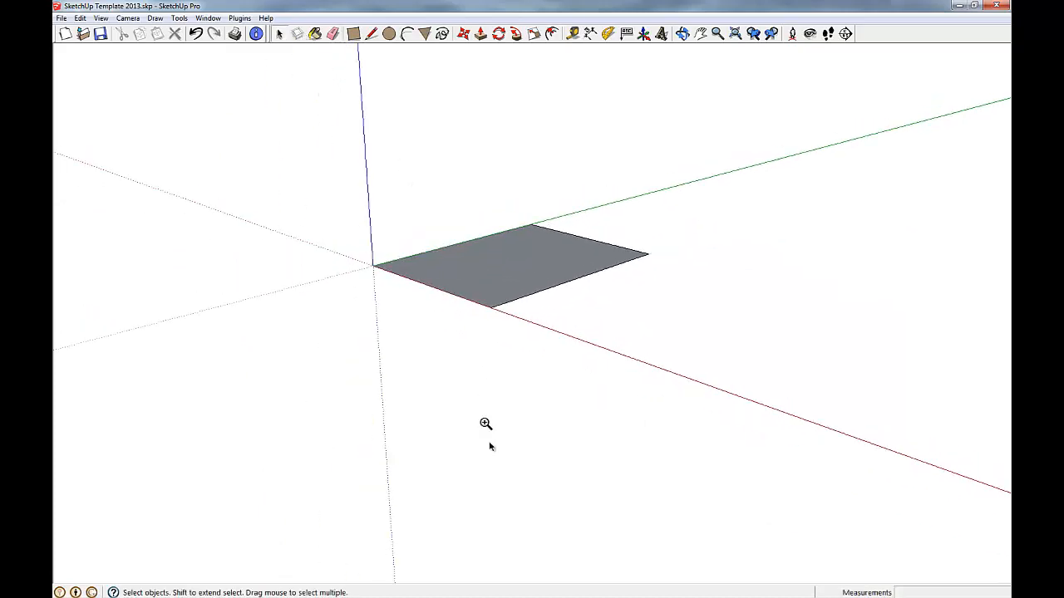
{"action": "left_click_drag", "start_coordinate": [305, 140], "coordinate": [737, 386]}
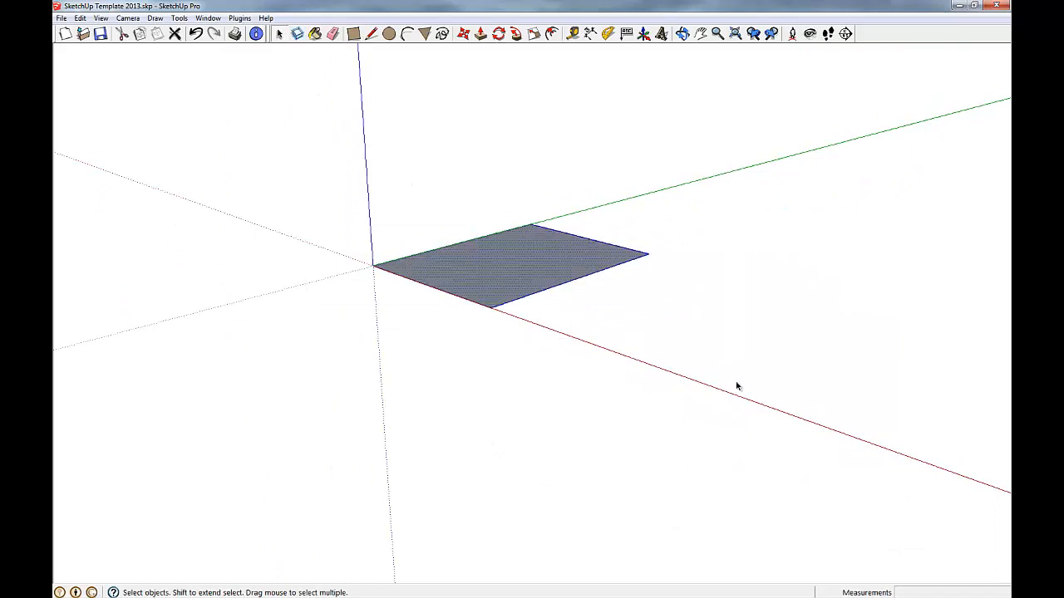
{"action": "key", "text": "Delete"}
Step: Draw a 5000 by 1200 mm rectangle from the origin, with its long side along the red axis
{"action": "scroll", "coordinate": [320, 184], "scroll_direction": "up", "scroll_amount": 3}
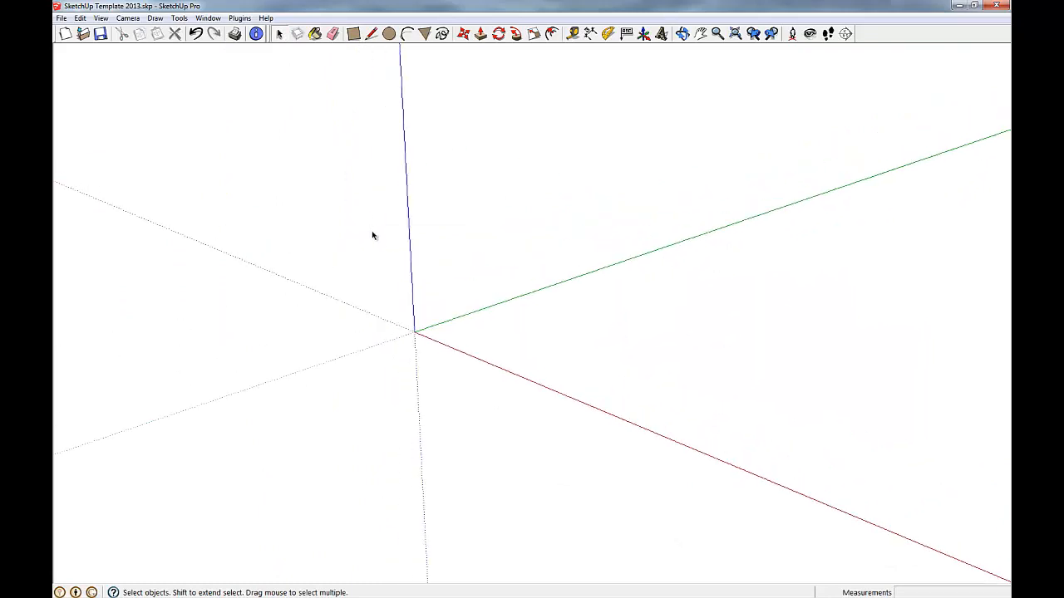
{"action": "left_click", "coordinate": [353, 33]}
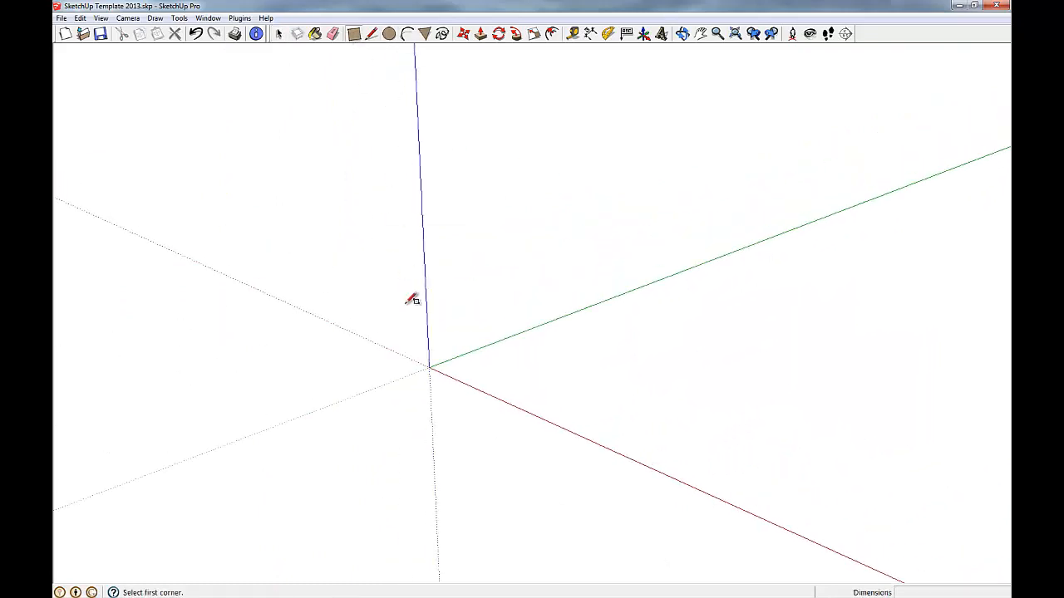
{"action": "left_click", "coordinate": [429, 367]}
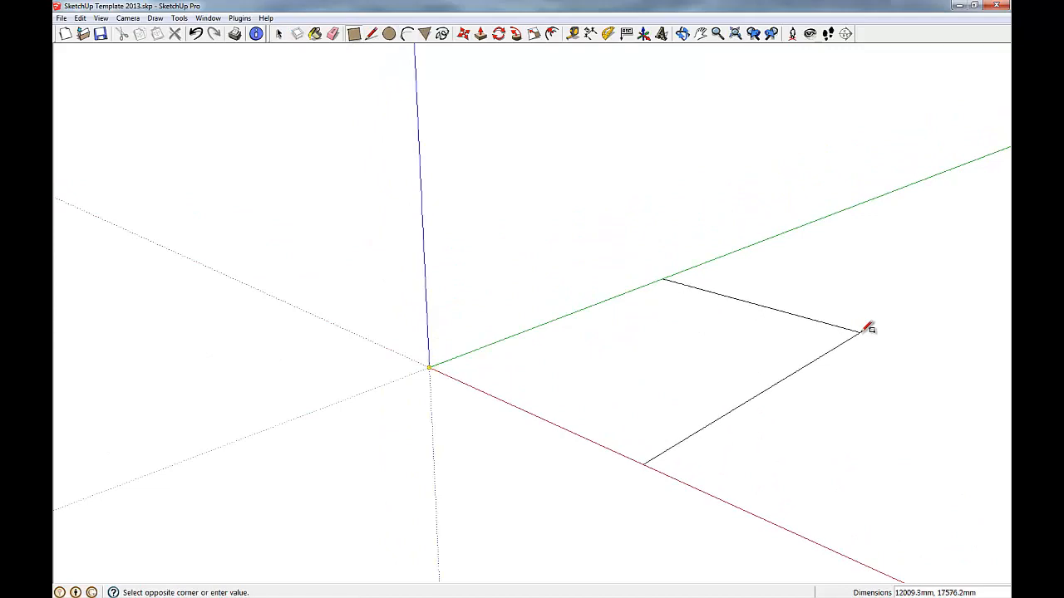
{"action": "type", "text": "50"}
{"action": "type", "text": "00,1200"}
{"action": "key", "text": "Return"}
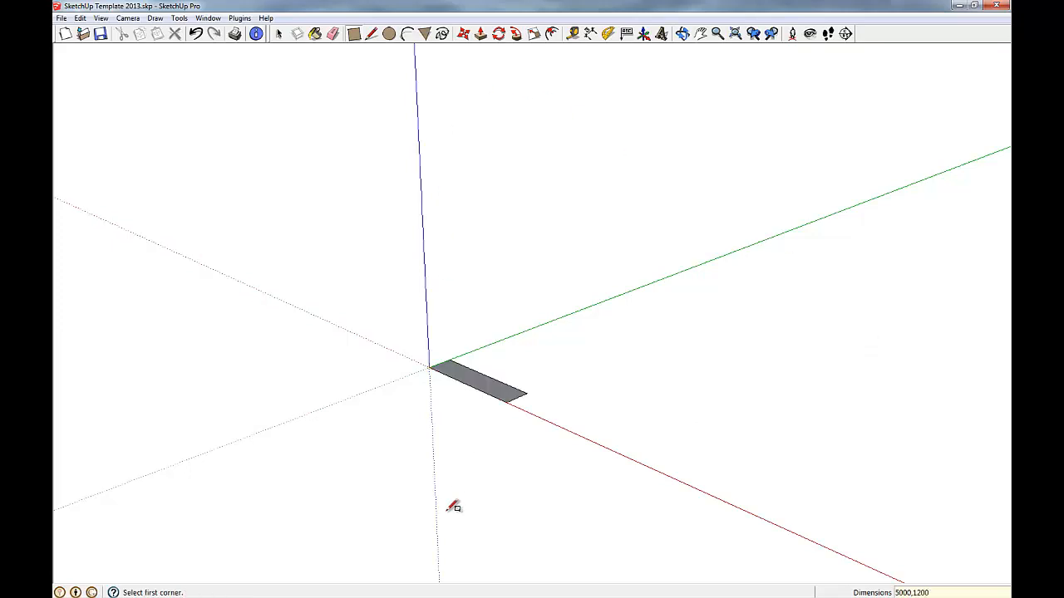
Step: Select the 5000 by 1200 mm rectangle with all its edges and delete it
{"action": "scroll", "coordinate": [452, 507], "scroll_direction": "up", "scroll_amount": 2}
{"action": "scroll", "coordinate": [463, 238], "scroll_direction": "up", "scroll_amount": 2}
{"action": "scroll", "coordinate": [474, 267], "scroll_direction": "up", "scroll_amount": 4}
{"action": "scroll", "coordinate": [474, 269], "scroll_direction": "down", "scroll_amount": 5}
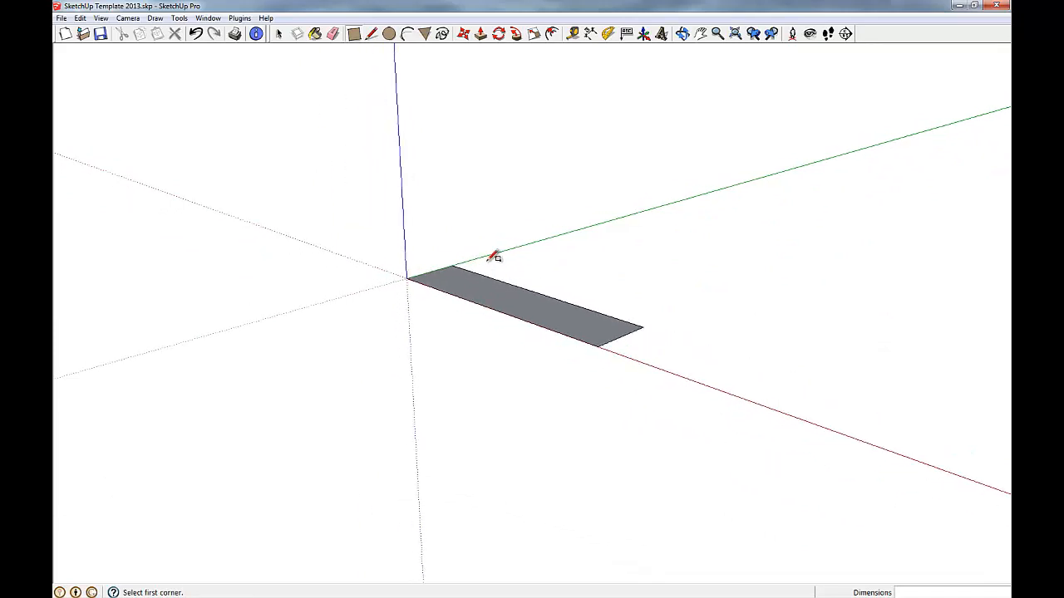
{"action": "left_click", "coordinate": [279, 34]}
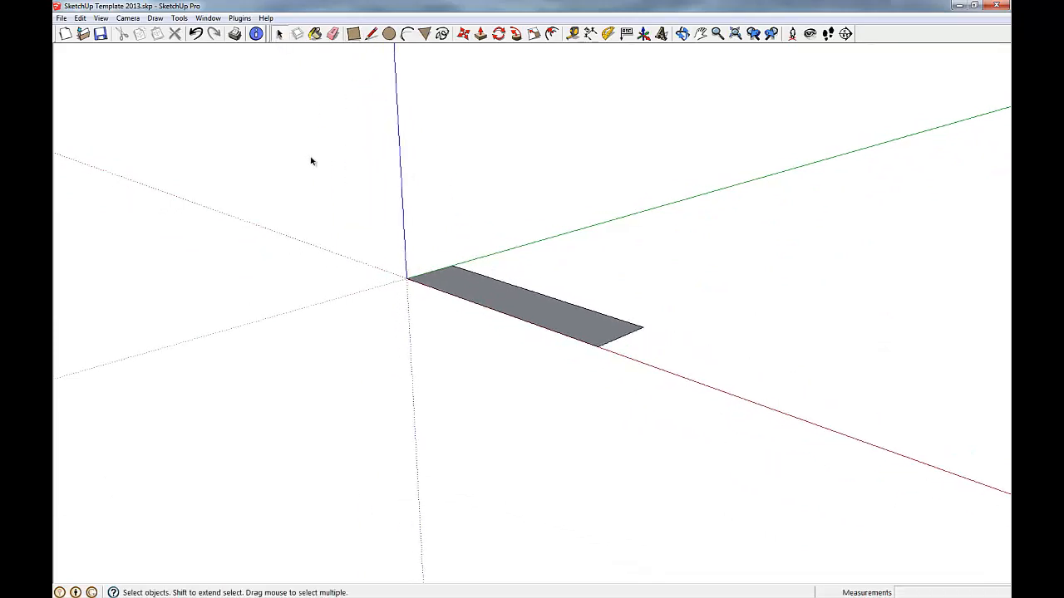
{"action": "left_click_drag", "start_coordinate": [318, 176], "coordinate": [721, 415]}
{"action": "key", "text": "Delete"}
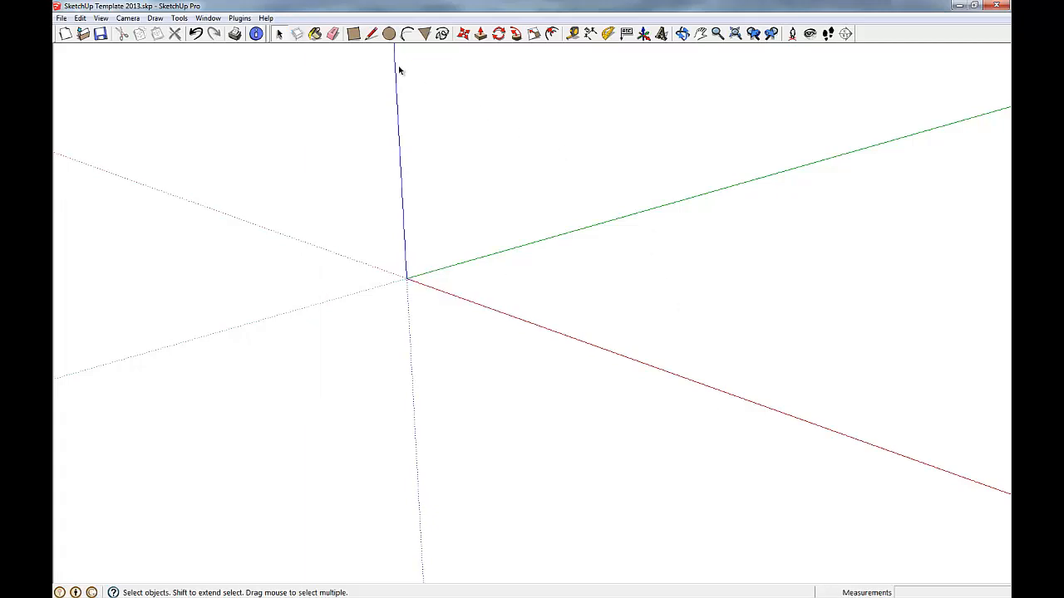
Step: Draw a freehand rectangle of about 6453 by 5791 mm between the red and green axes, starting at the origin
{"action": "left_click", "coordinate": [353, 34]}
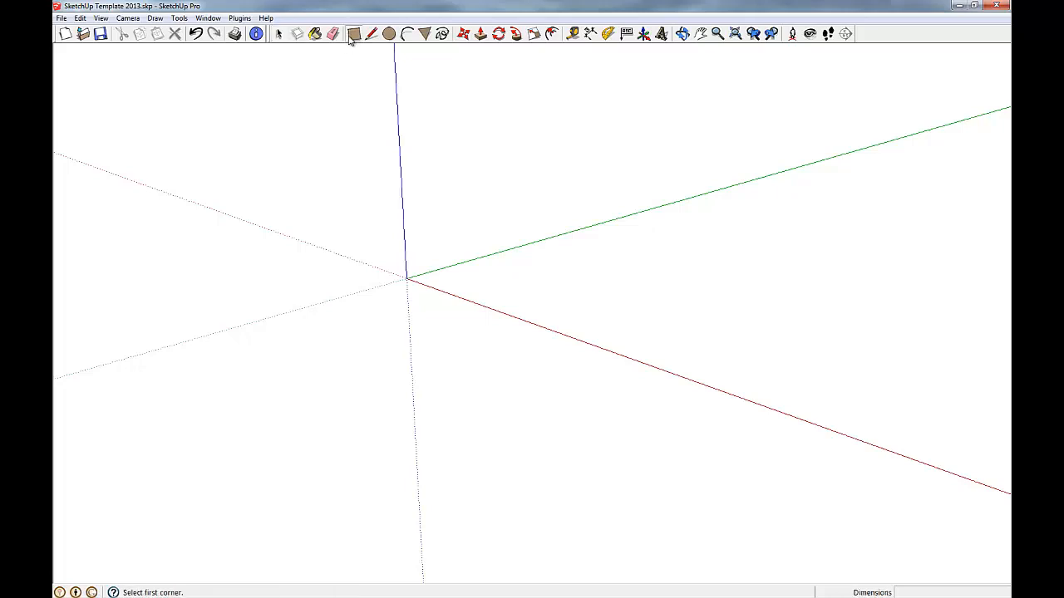
{"action": "left_click", "coordinate": [406, 277]}
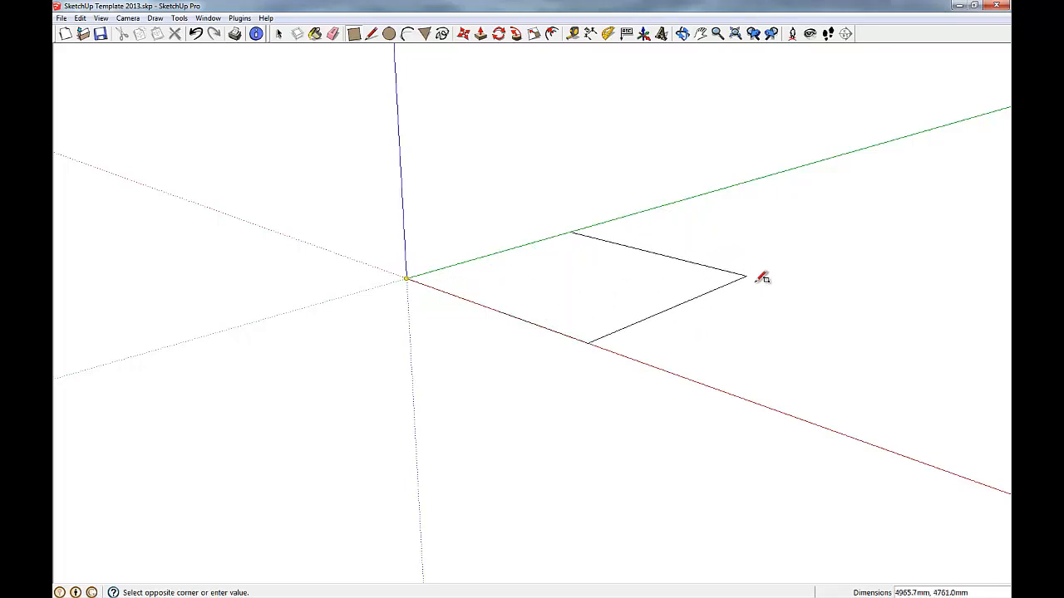
{"action": "scroll", "coordinate": [765, 279], "scroll_direction": "down", "scroll_amount": 2}
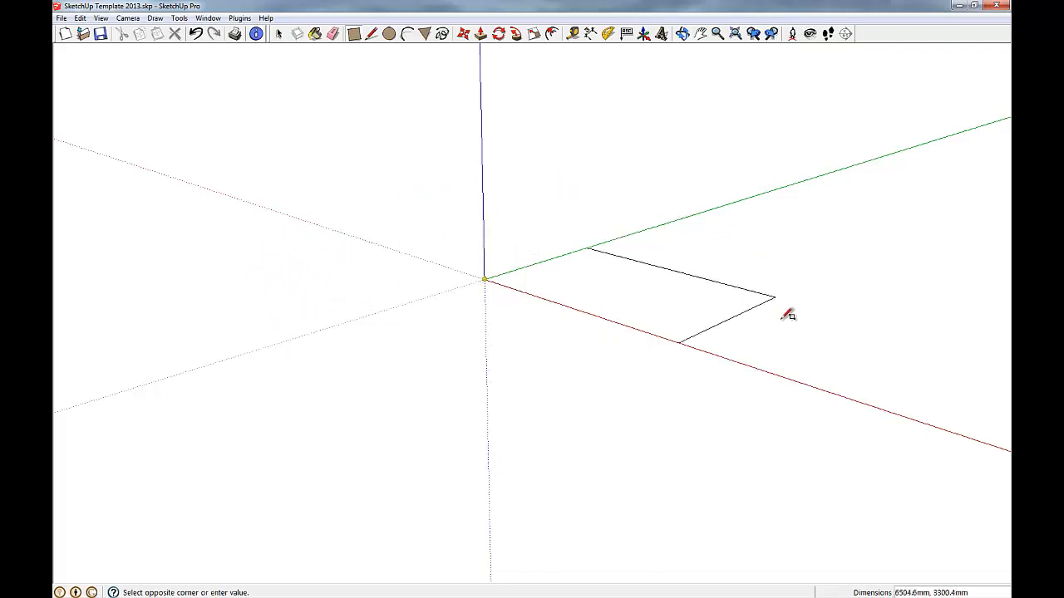
{"action": "left_click", "coordinate": [827, 283]}
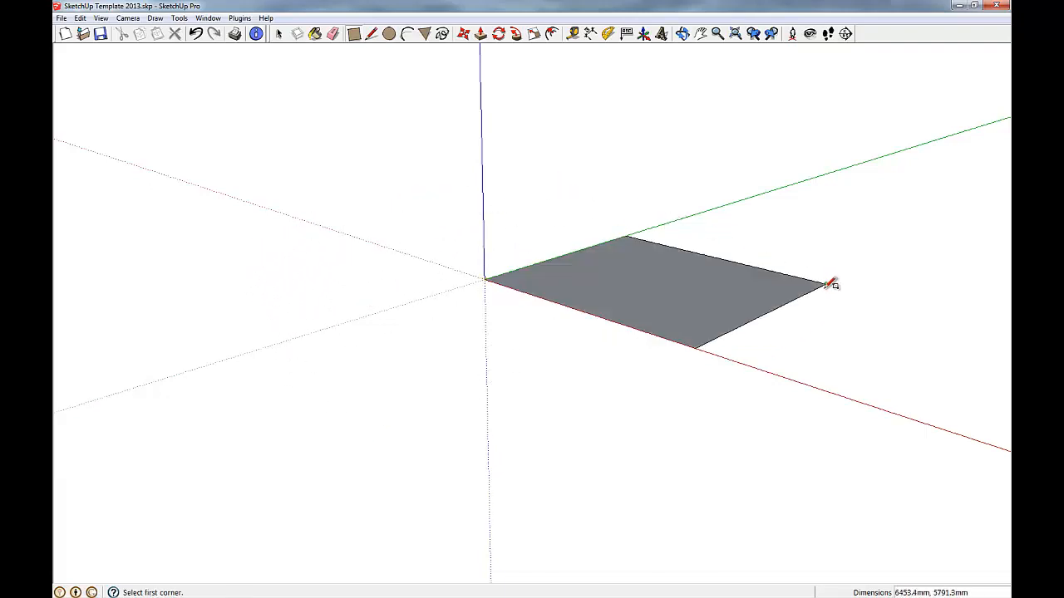
Step: Draw a second rectangle of about 9631 by 2403 mm across the green axis, starting at the first rectangle's corner on that axis
{"action": "scroll", "coordinate": [390, 292], "scroll_direction": "down", "scroll_amount": 1}
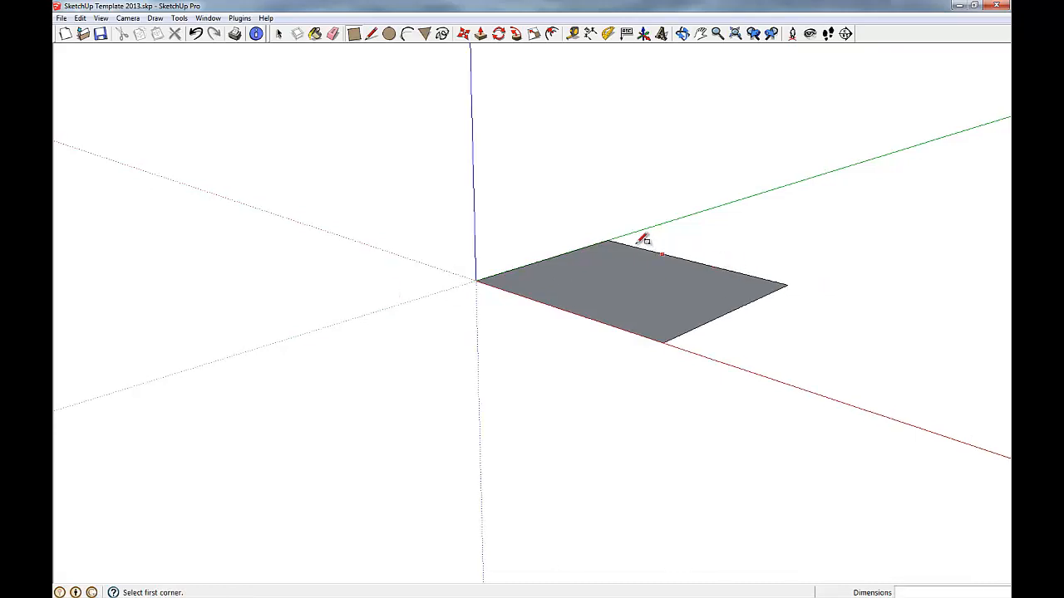
{"action": "left_click", "coordinate": [611, 238]}
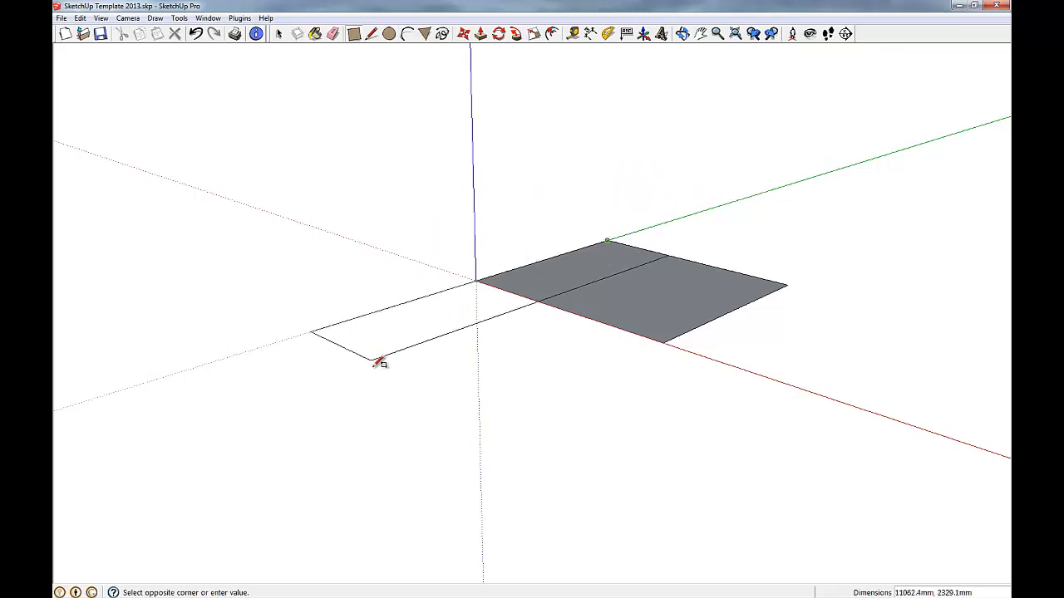
{"action": "left_click", "coordinate": [713, 172]}
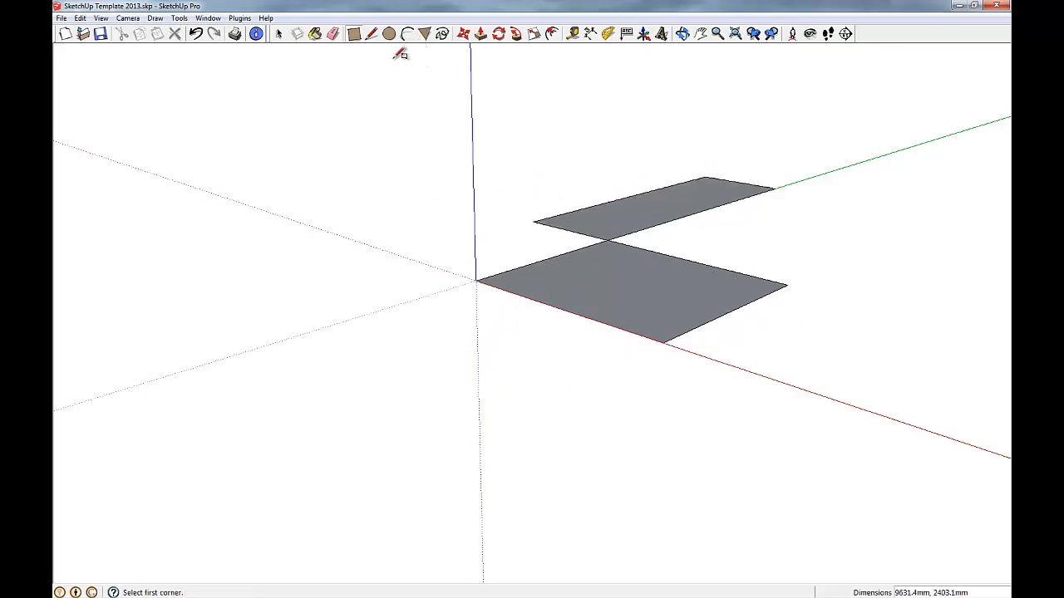
Step: Draw a freehand rectangle from the second rectangle's short edge so that it overlaps the far side of the rectangle at the origin
{"action": "scroll", "coordinate": [392, 266], "scroll_direction": "down", "scroll_amount": 2}
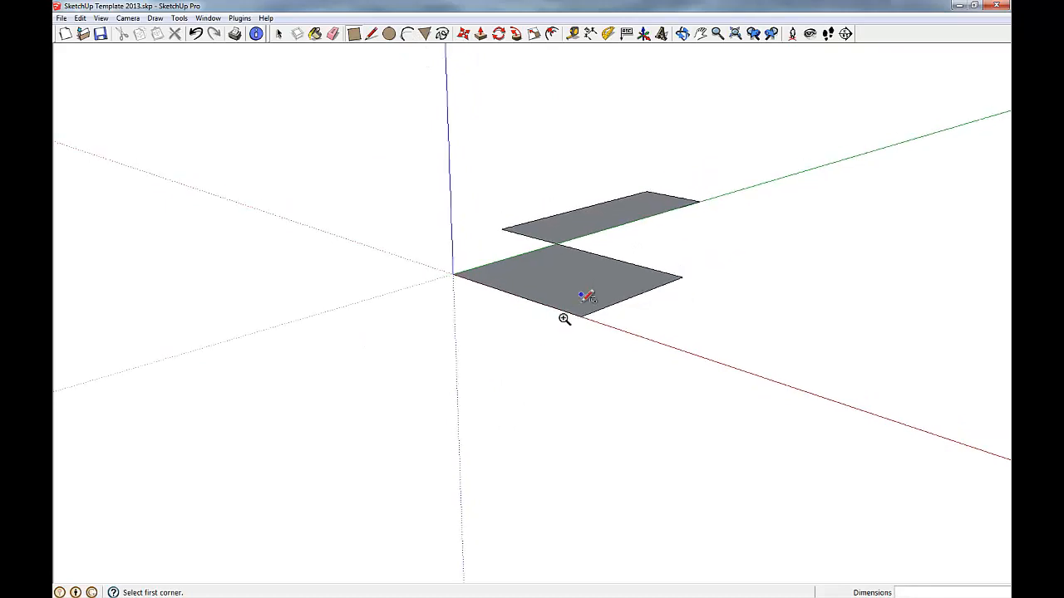
{"action": "left_click", "coordinate": [681, 33]}
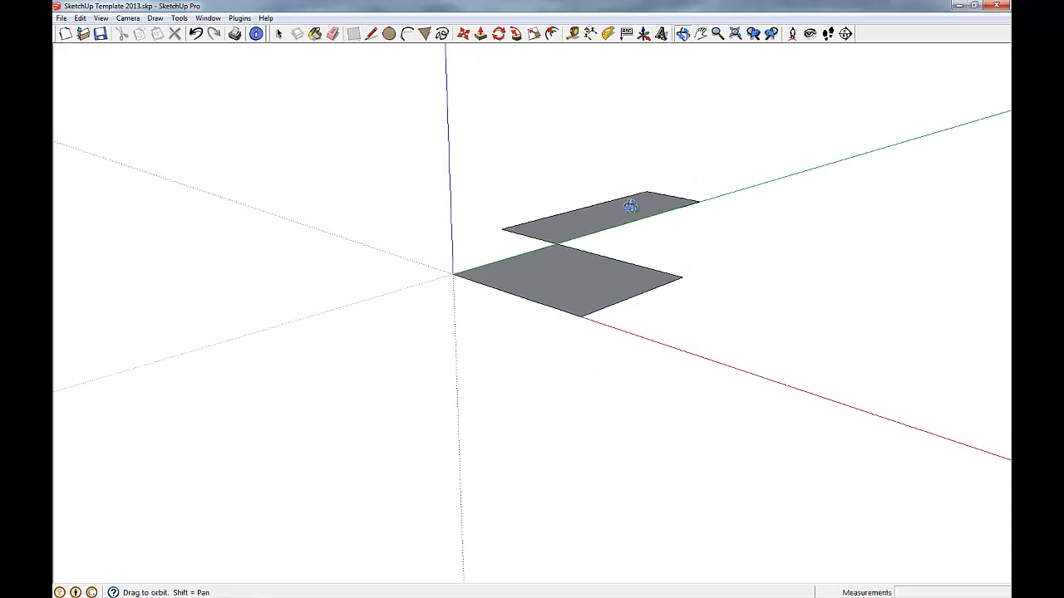
{"action": "left_click_drag", "start_coordinate": [625, 234], "coordinate": [626, 323]}
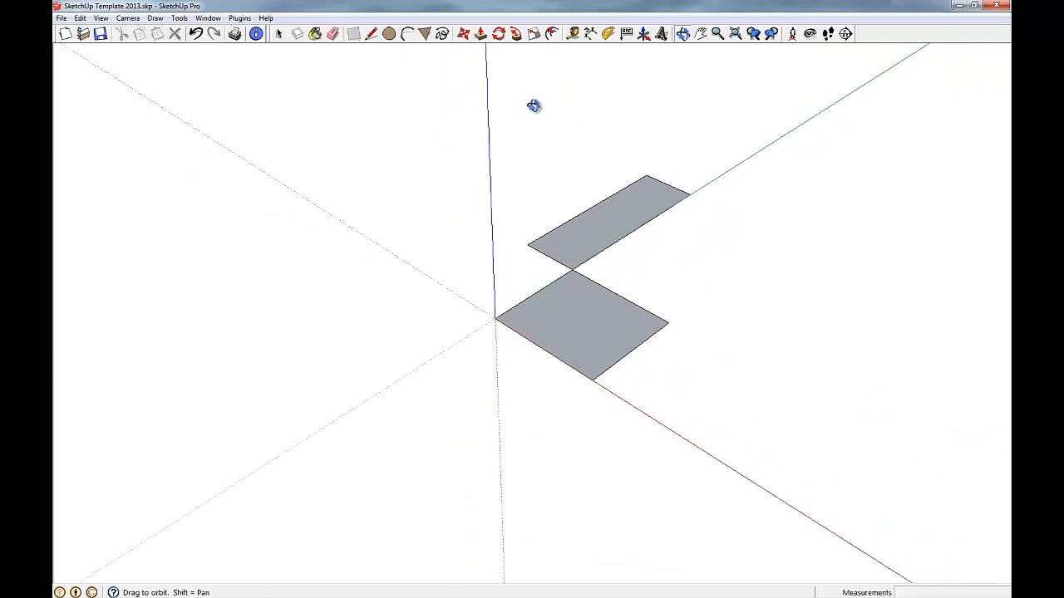
{"action": "left_click", "coordinate": [353, 34]}
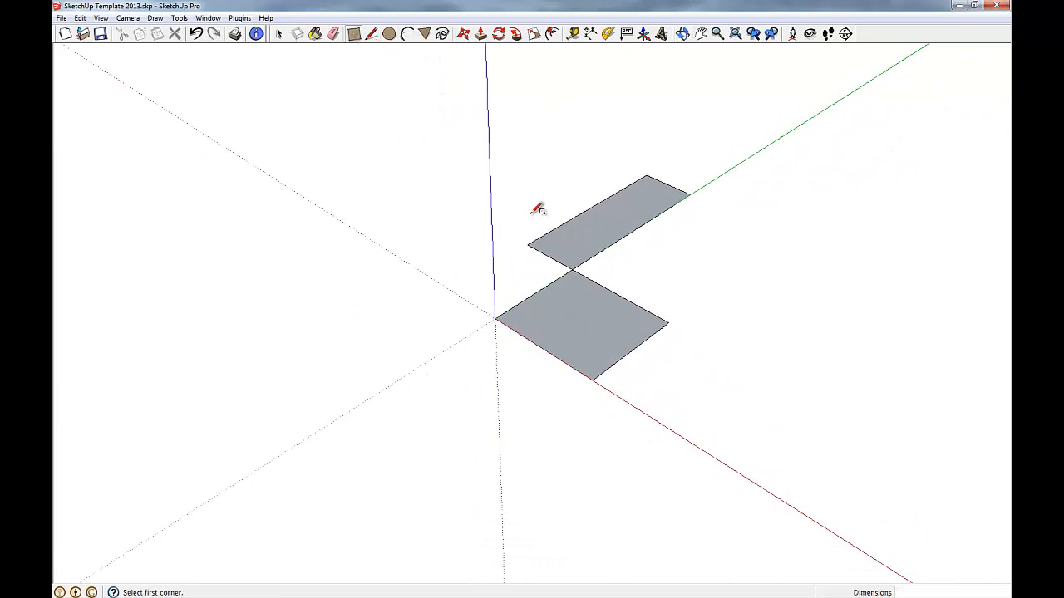
{"action": "left_click", "coordinate": [550, 256]}
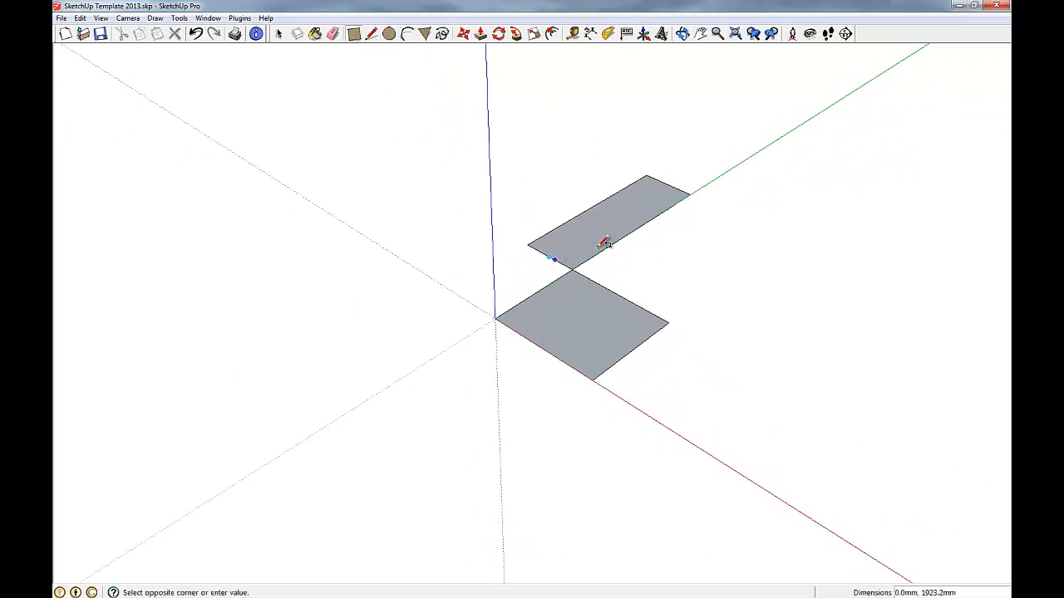
{"action": "left_click", "coordinate": [665, 291]}
Step: Draw a rectangle of about 3578 by 10426 mm overlapping the second rectangle's far end and one of about 15912 by 5159 mm around the origin
{"action": "left_click", "coordinate": [690, 160]}
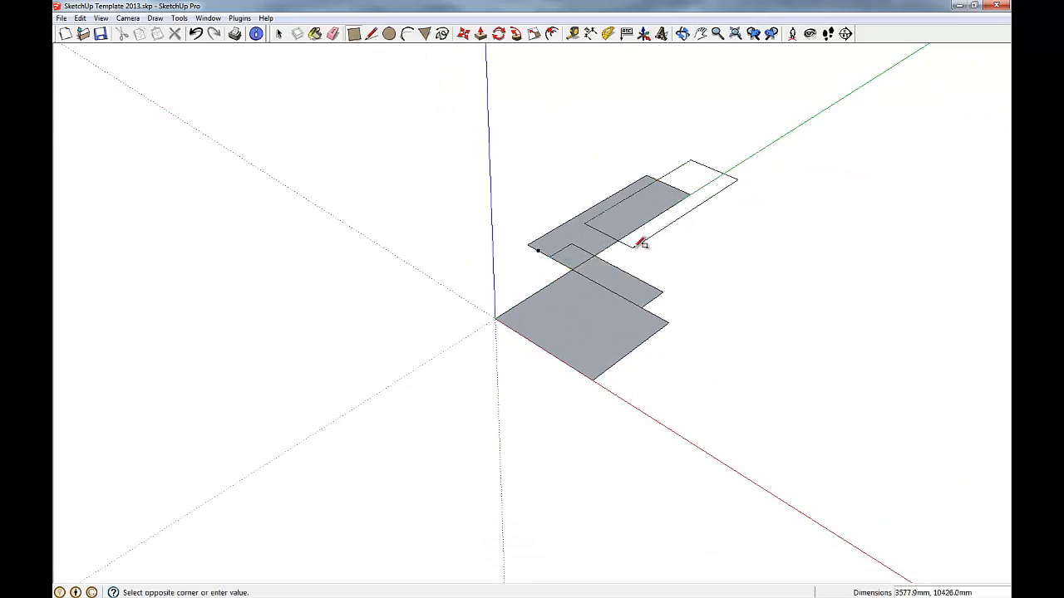
{"action": "left_click", "coordinate": [634, 245]}
{"action": "left_click", "coordinate": [475, 248]}
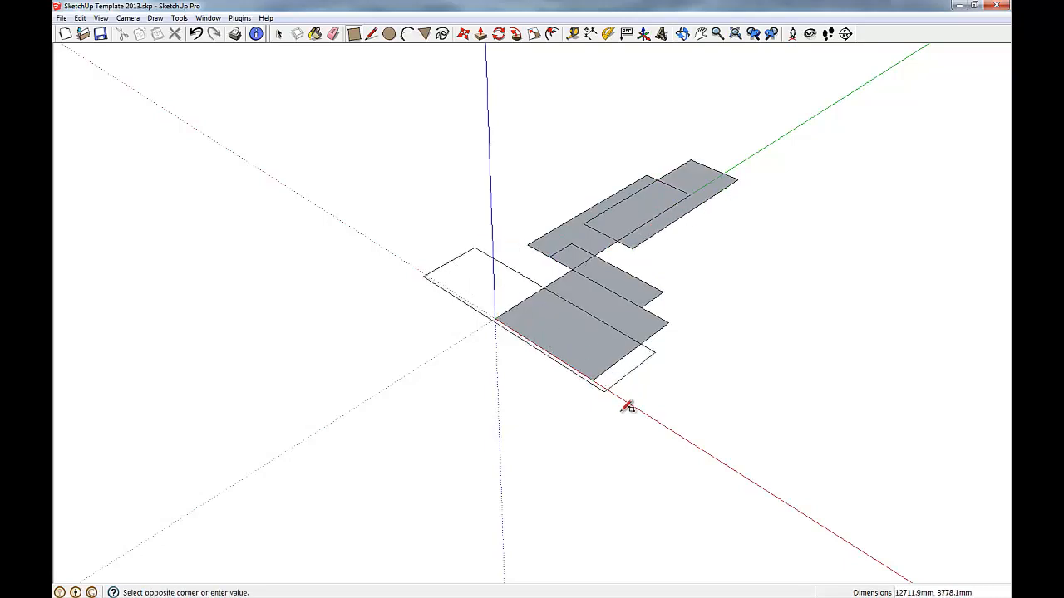
{"action": "left_click", "coordinate": [644, 445]}
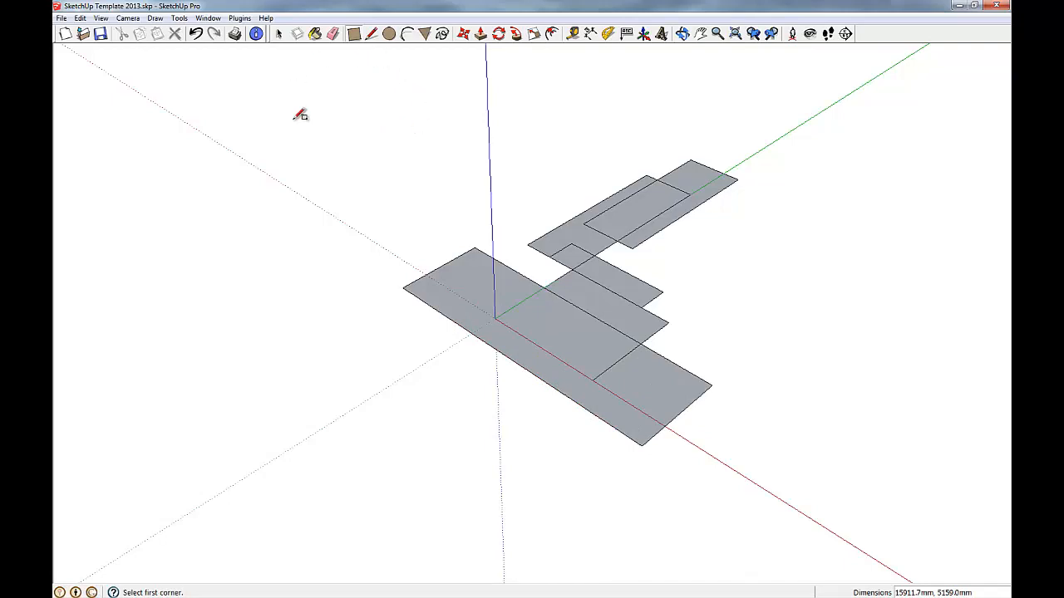
Step: Select the outer and overlapping faces of the rectangle at the far end of the green axis to examine how they are divided
{"action": "left_click", "coordinate": [278, 34]}
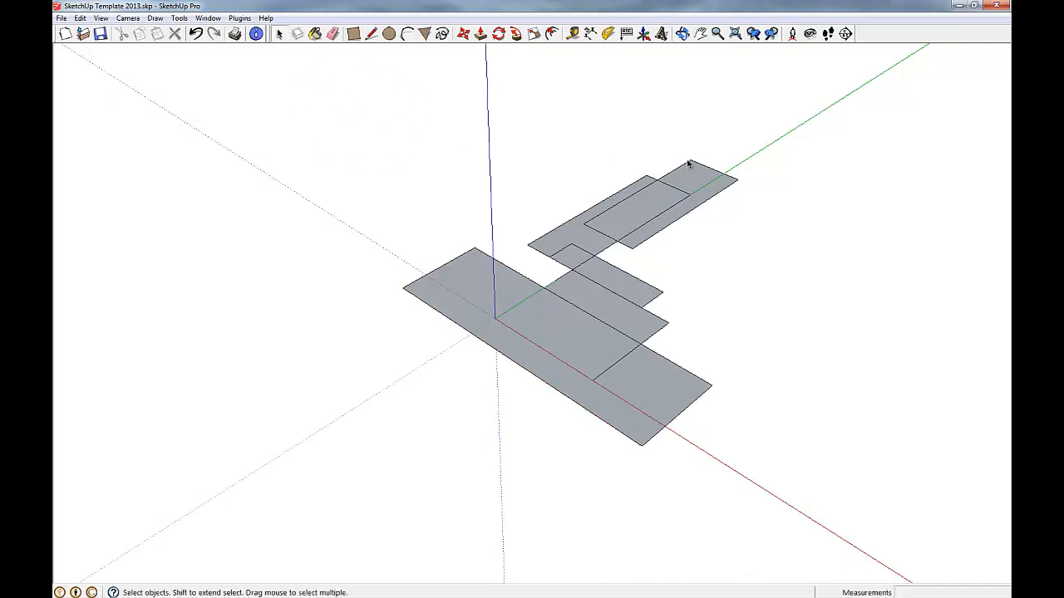
{"action": "scroll", "coordinate": [684, 185], "scroll_direction": "up", "scroll_amount": 5}
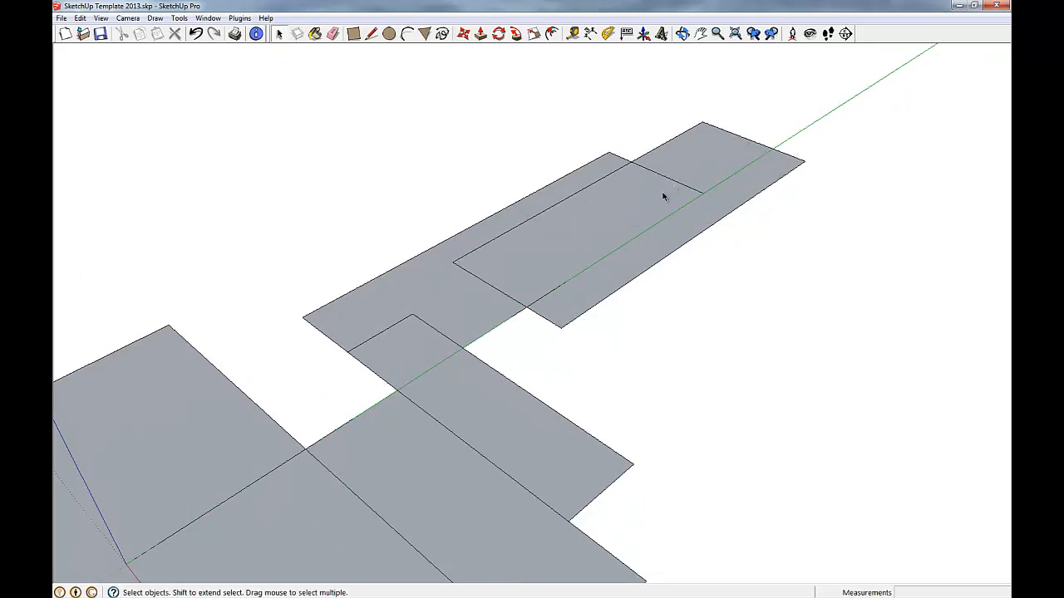
{"action": "left_click", "coordinate": [707, 162]}
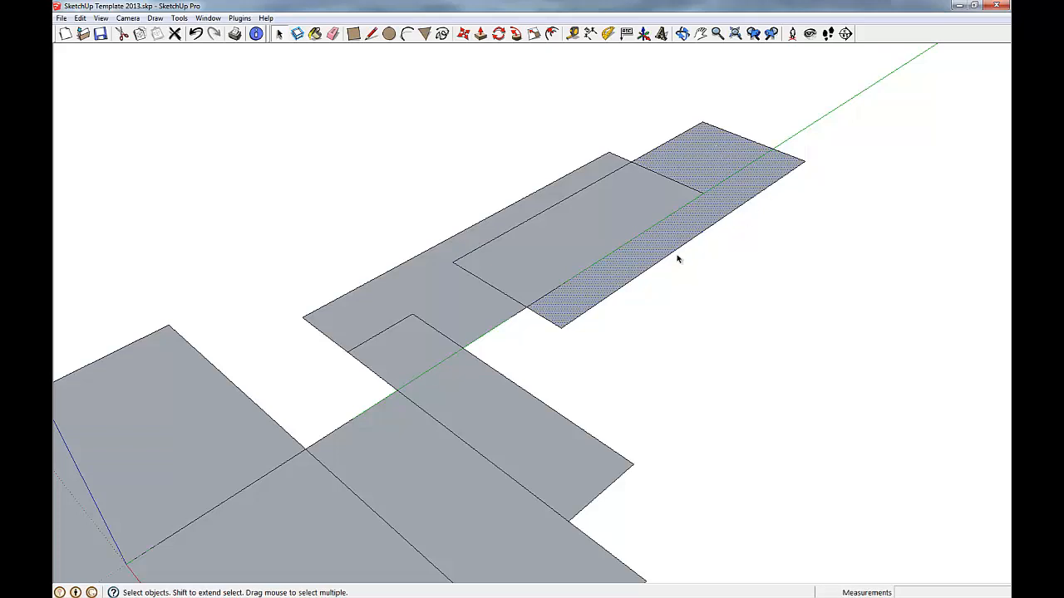
{"action": "left_click", "coordinate": [615, 226], "text": "shift"}
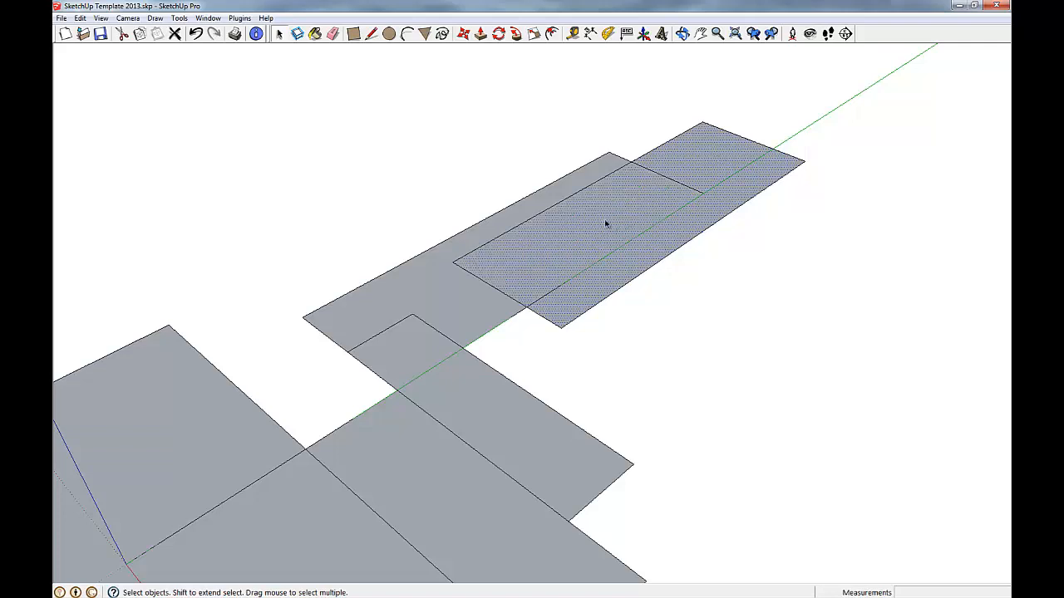
{"action": "left_click", "coordinate": [606, 224]}
{"action": "left_click", "coordinate": [697, 172]}
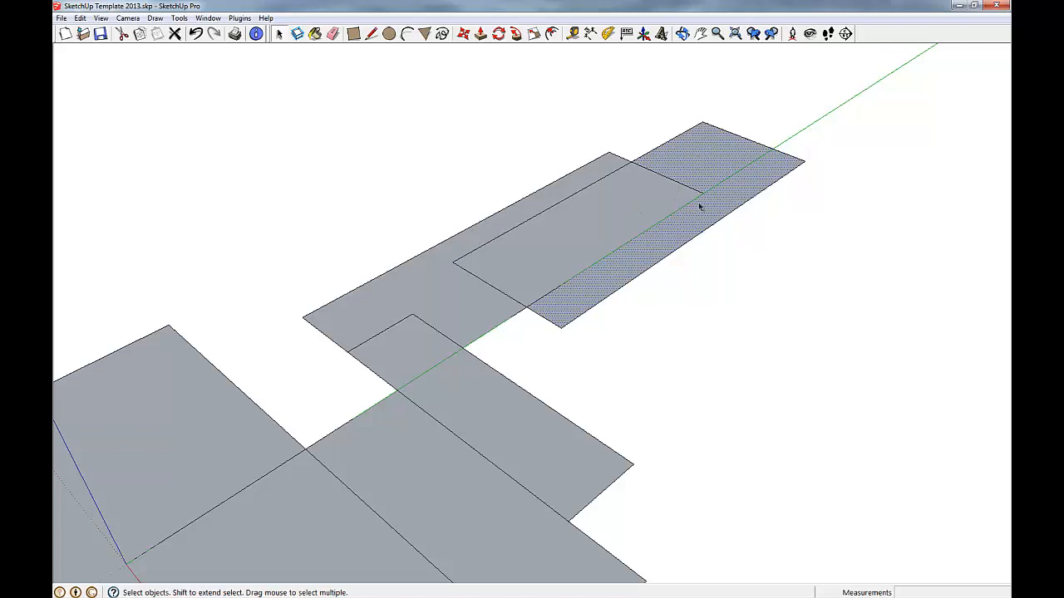
Step: Select the remaining faces of the overlapping rectangles along the green axis one by one to check where the overlaps split them
{"action": "left_click", "coordinate": [481, 314]}
{"action": "scroll", "coordinate": [499, 291], "scroll_direction": "down", "scroll_amount": 1}
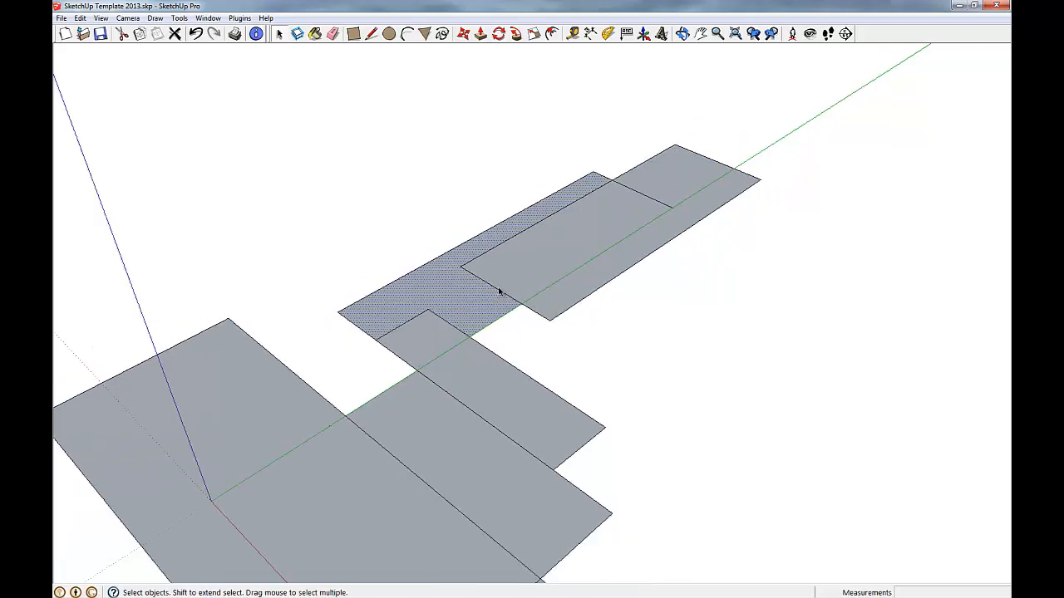
{"action": "scroll", "coordinate": [418, 377], "scroll_direction": "up", "scroll_amount": 2}
{"action": "left_click", "coordinate": [426, 314]}
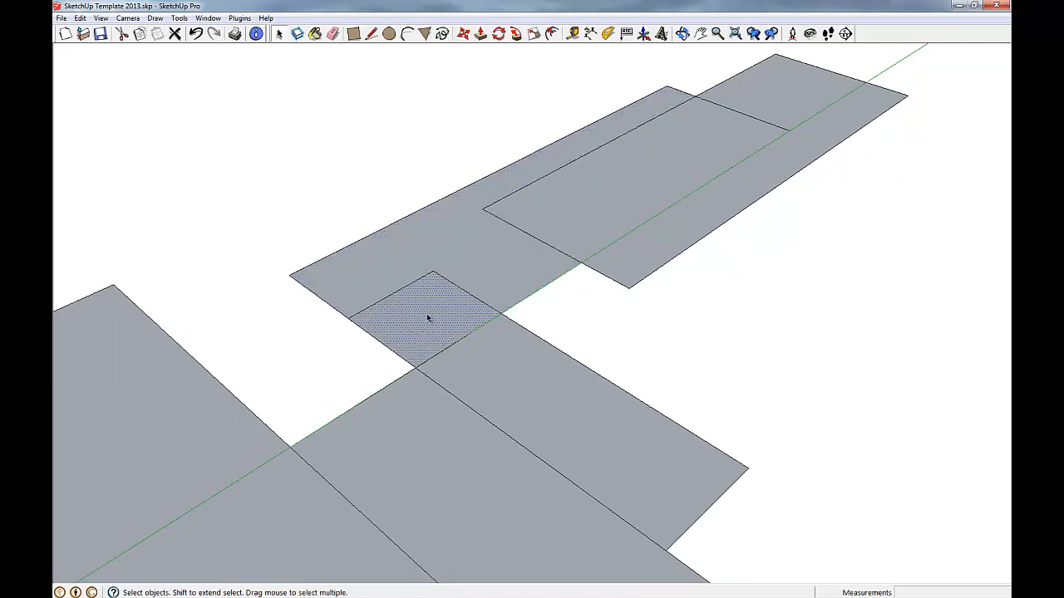
{"action": "left_click", "coordinate": [498, 359]}
{"action": "left_click", "coordinate": [596, 191]}
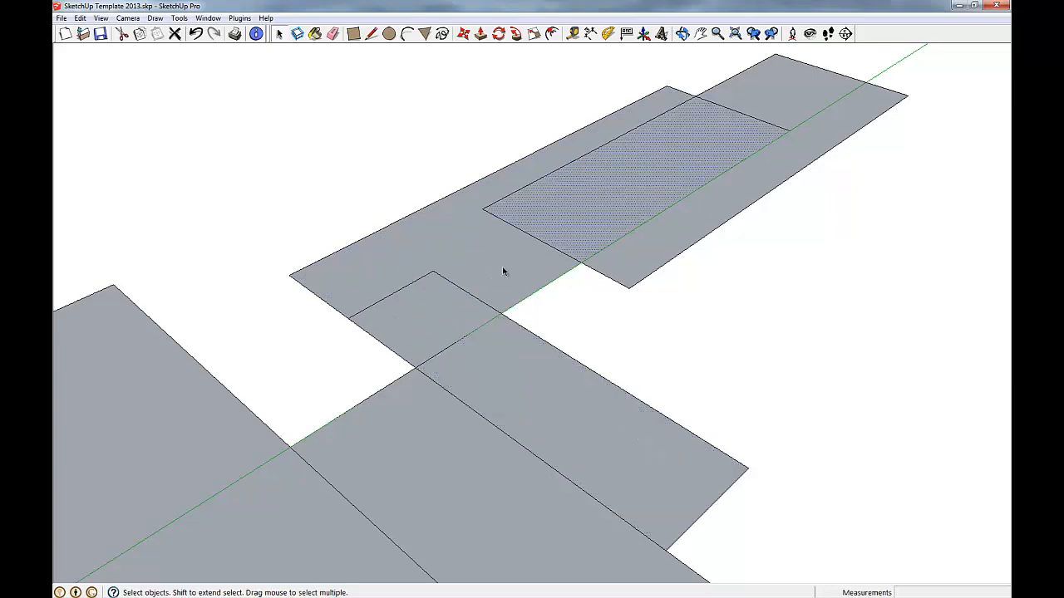
{"action": "left_click", "coordinate": [504, 272]}
{"action": "left_click", "coordinate": [782, 95]}
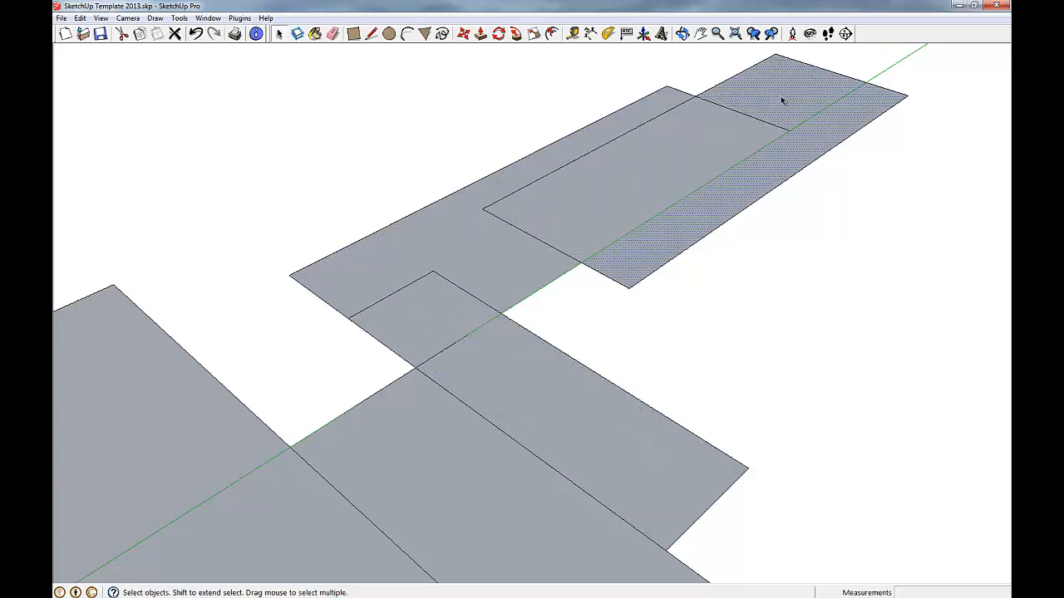
Step: Delete the large overlap face near the green axis's far end and the small overlap face beside the middle rectangles
{"action": "scroll", "coordinate": [724, 208], "scroll_direction": "down", "scroll_amount": 5}
{"action": "scroll", "coordinate": [723, 209], "scroll_direction": "down", "scroll_amount": 2}
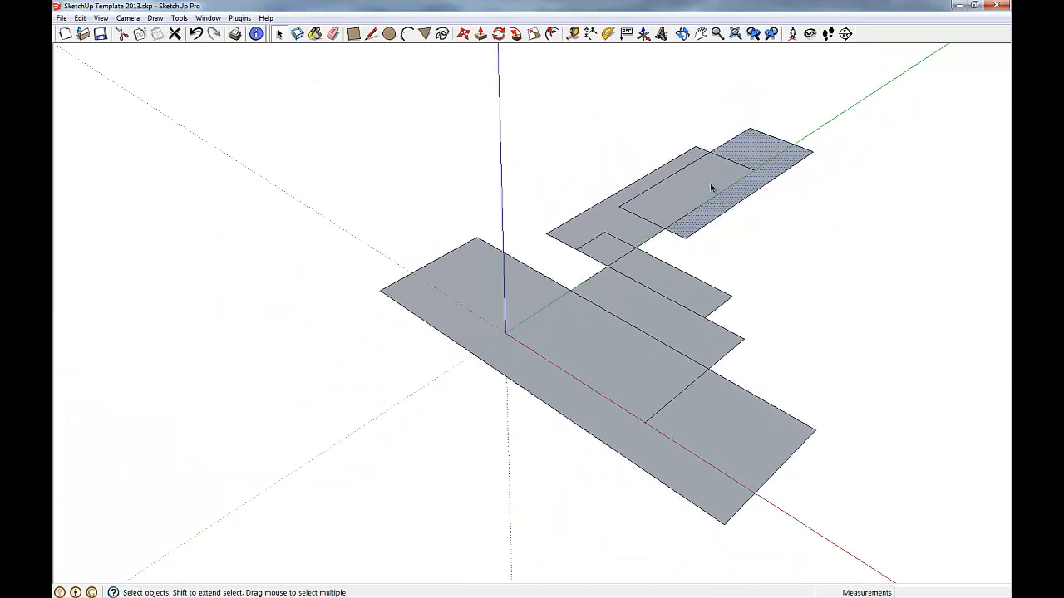
{"action": "left_click", "coordinate": [701, 190]}
{"action": "key", "text": "Delete"}
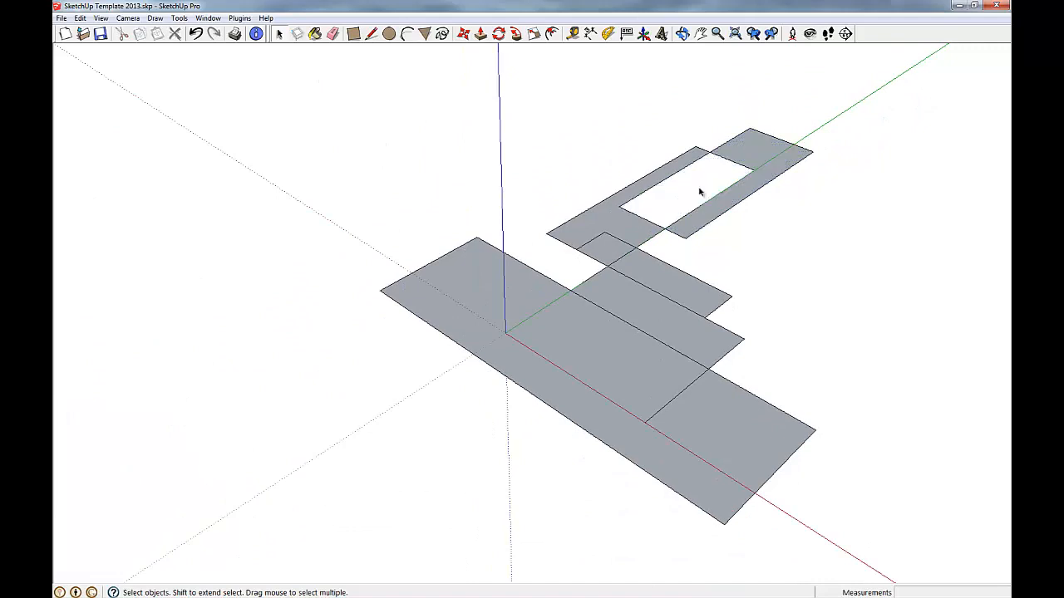
{"action": "left_click", "coordinate": [611, 254]}
{"action": "key", "text": "Delete"}
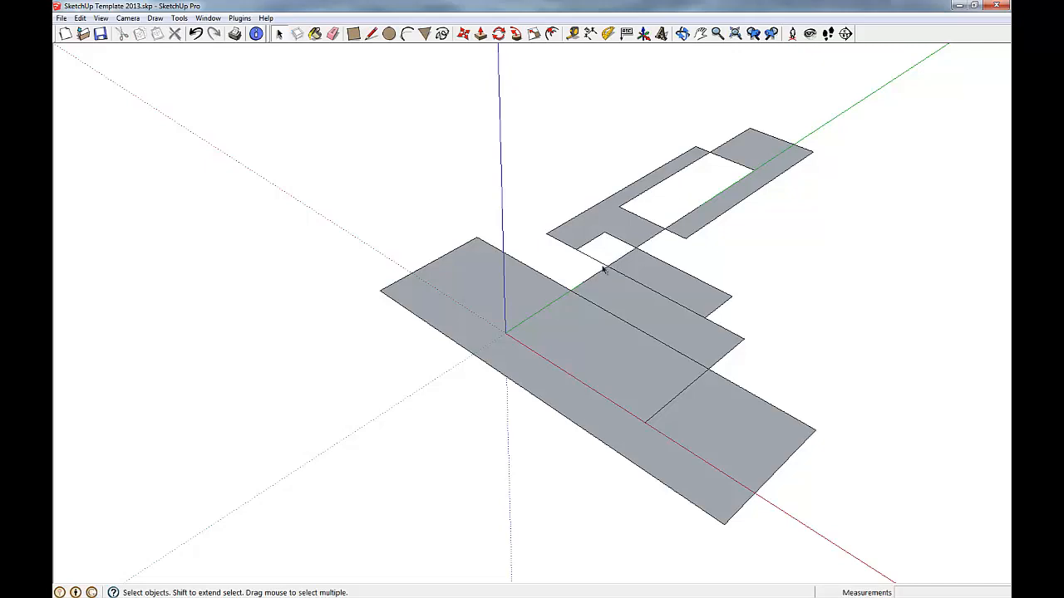
Step: Delete the edge dividing the two stepped faces beside the green axis, and select the joined face and the large outer face around the origin
{"action": "scroll", "coordinate": [663, 334], "scroll_direction": "up", "scroll_amount": 3}
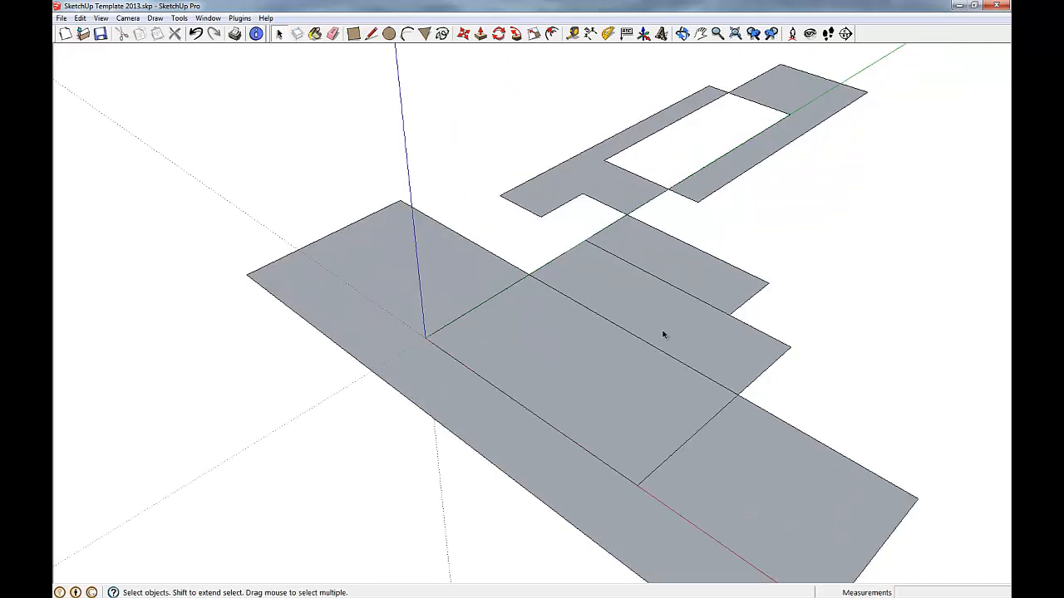
{"action": "left_click", "coordinate": [668, 285]}
{"action": "key", "text": "Delete"}
{"action": "left_click", "coordinate": [663, 296]}
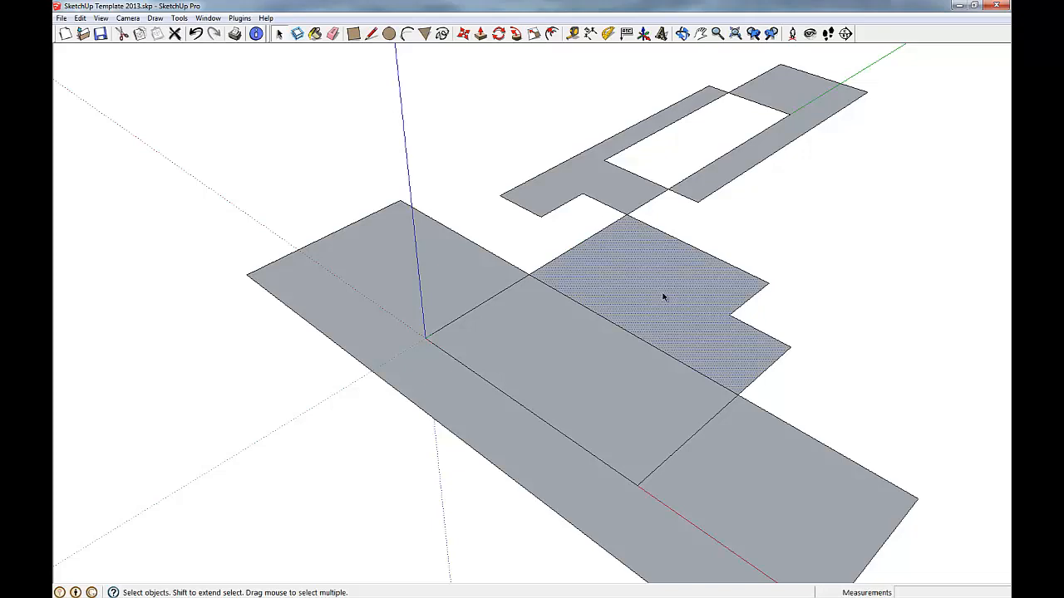
{"action": "scroll", "coordinate": [663, 297], "scroll_direction": "down", "scroll_amount": 2}
{"action": "left_click", "coordinate": [686, 416]}
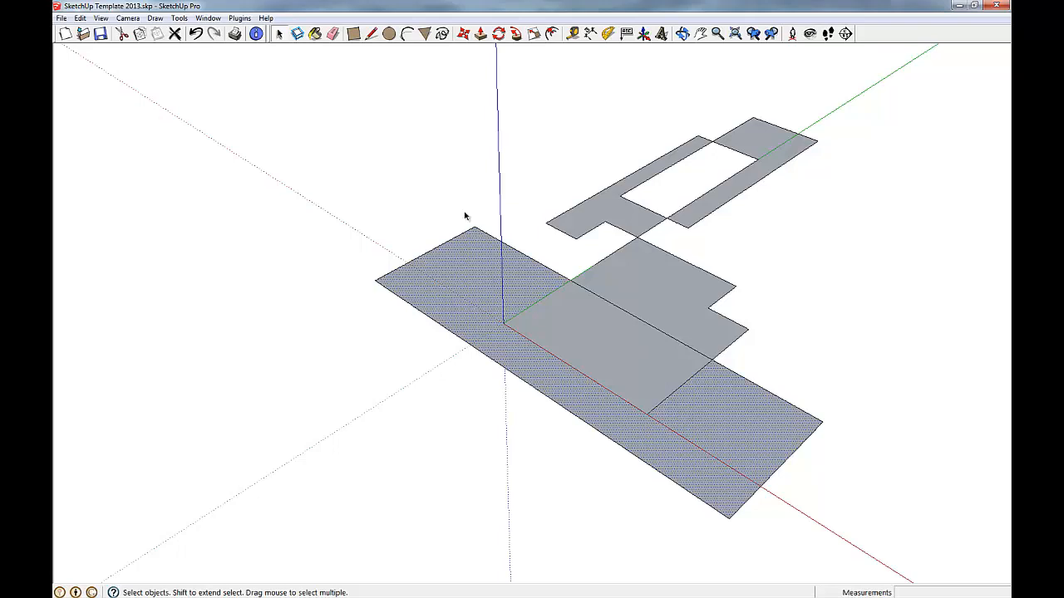
Step: Select all the remaining rectangles and delete them
{"action": "scroll", "coordinate": [486, 247], "scroll_direction": "down", "scroll_amount": 3}
{"action": "left_click_drag", "start_coordinate": [402, 118], "coordinate": [805, 451]}
{"action": "key", "text": "Delete"}
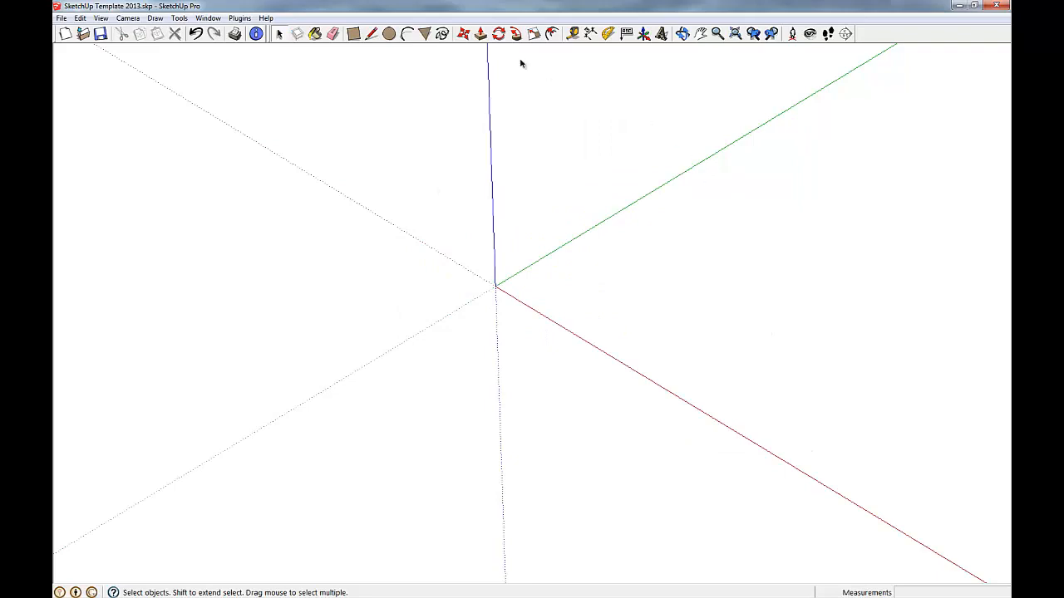
Step: Draw a single line parallel to the green axis, starting from a free point between the red and green axes
{"action": "scroll", "coordinate": [492, 159], "scroll_direction": "up", "scroll_amount": 2}
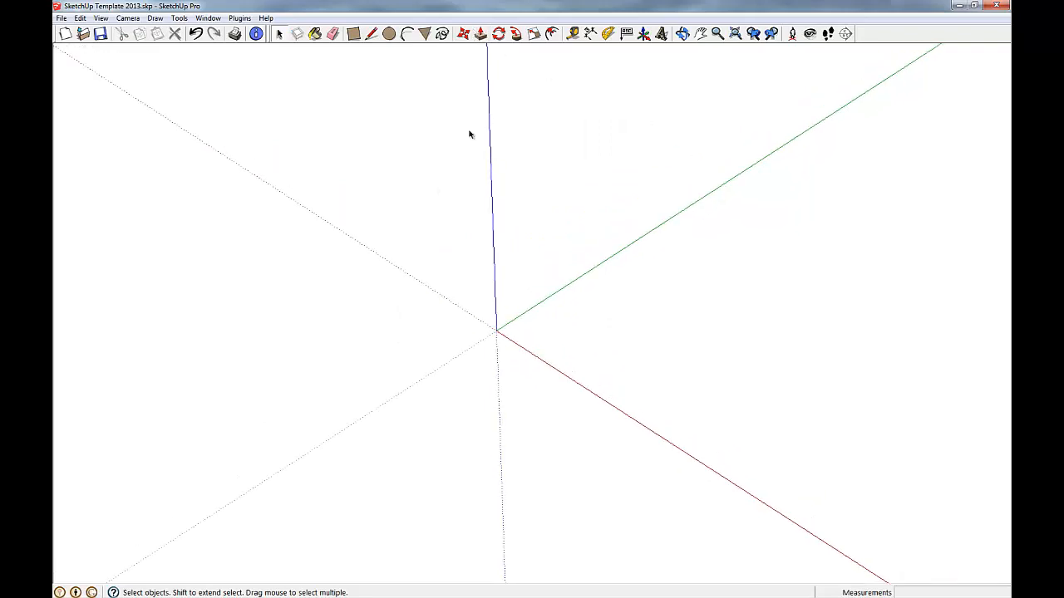
{"action": "left_click", "coordinate": [373, 36]}
{"action": "scroll", "coordinate": [617, 339], "scroll_direction": "up", "scroll_amount": 2}
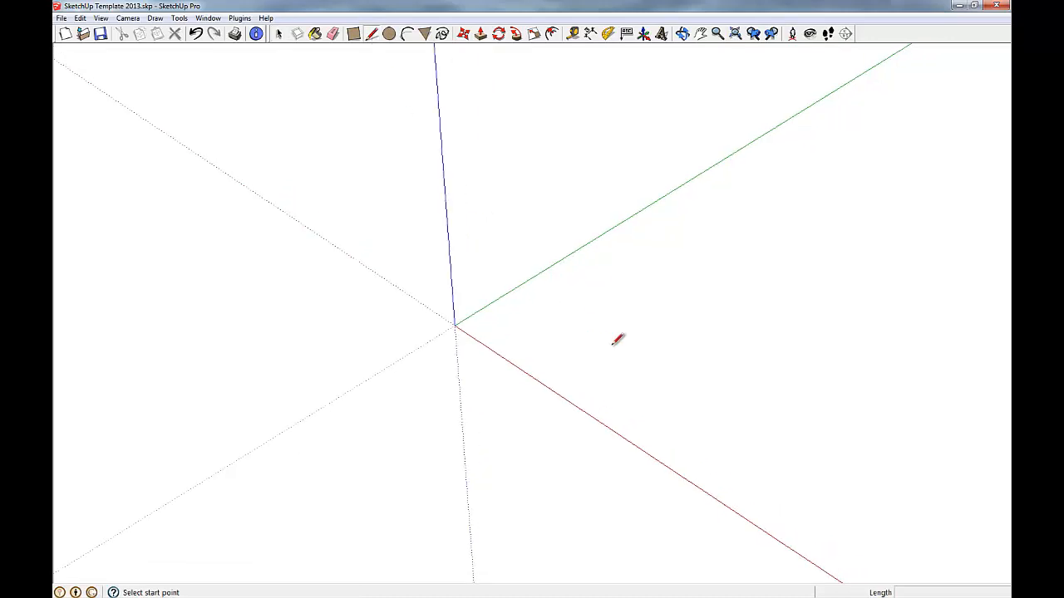
{"action": "left_click", "coordinate": [455, 325]}
{"action": "key", "text": "Escape"}
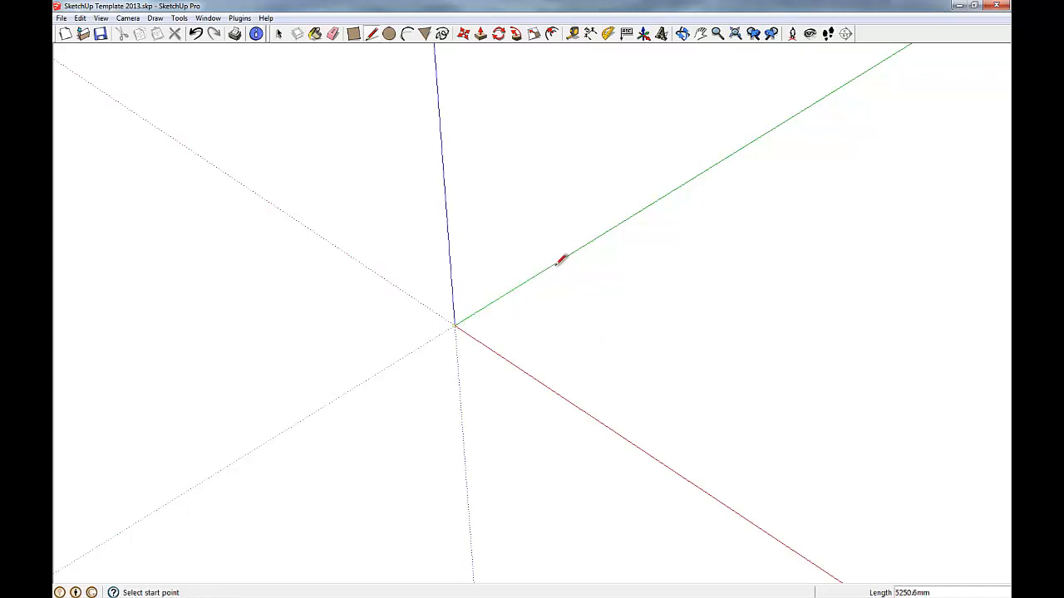
{"action": "left_click", "coordinate": [563, 343]}
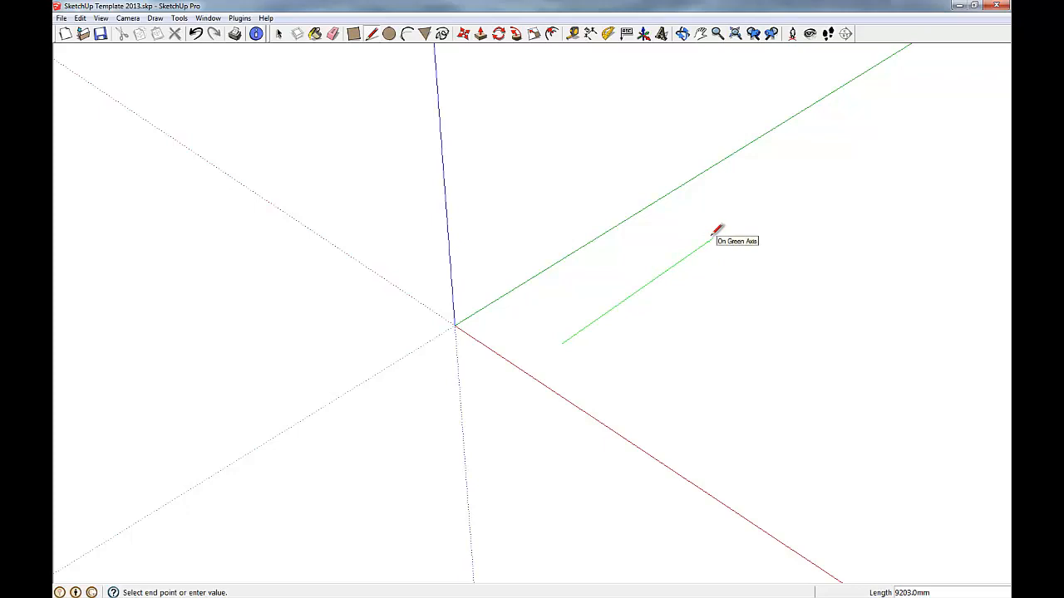
{"action": "left_click", "coordinate": [752, 210]}
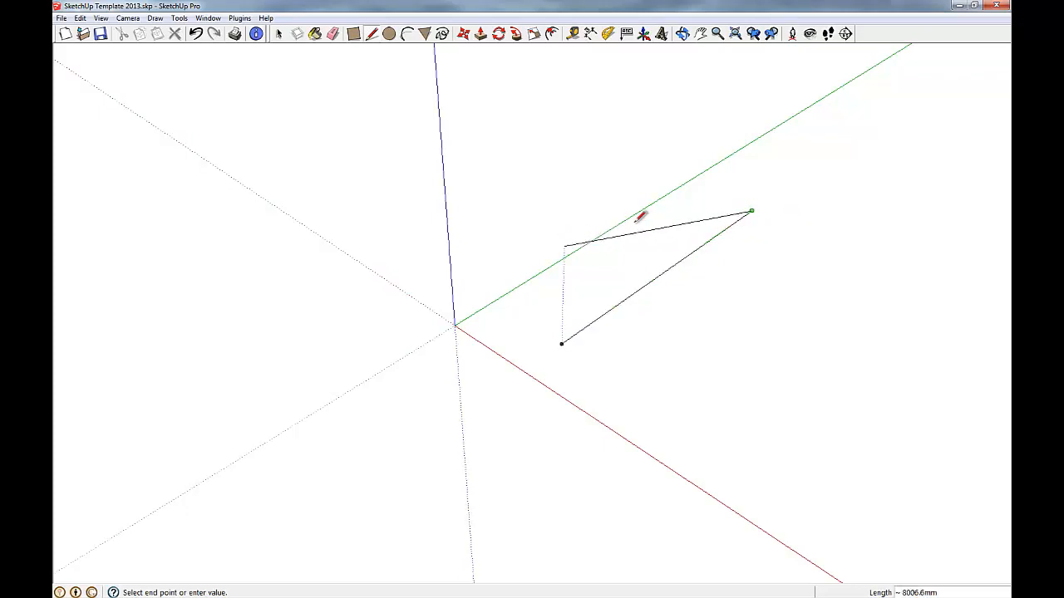
{"action": "key", "text": "Escape"}
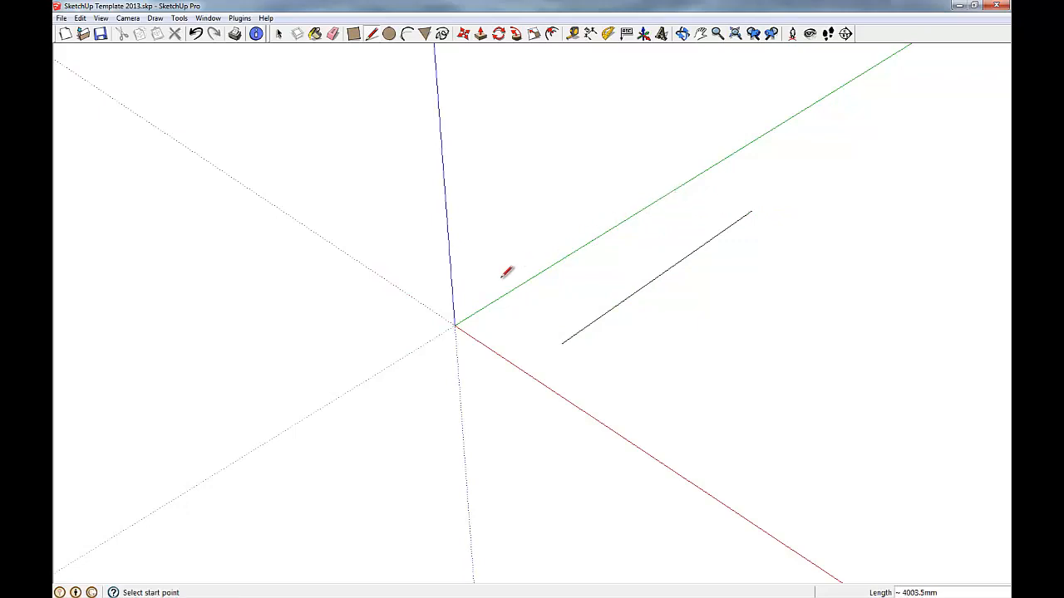
Step: Draw a line of about 7390 mm parallel to the red axis, starting at the first line's near endpoint
{"action": "left_click", "coordinate": [562, 343]}
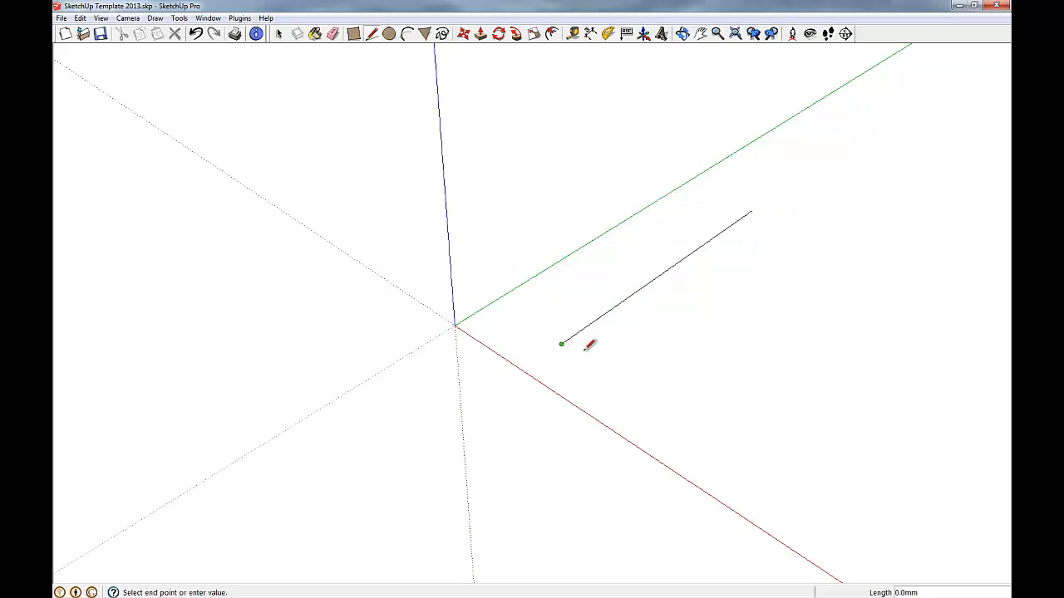
{"action": "left_click", "coordinate": [740, 453]}
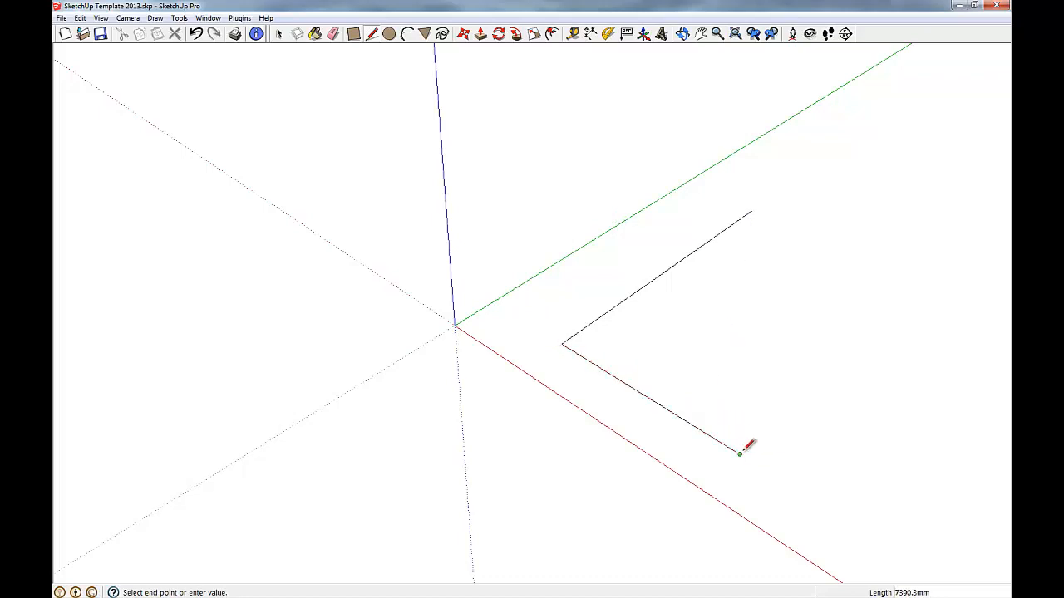
{"action": "key", "text": "Escape"}
Step: Draw a vertical line parallel to the blue axis from the corner shared by the two lines, and leave the Line tool
{"action": "left_click", "coordinate": [563, 343]}
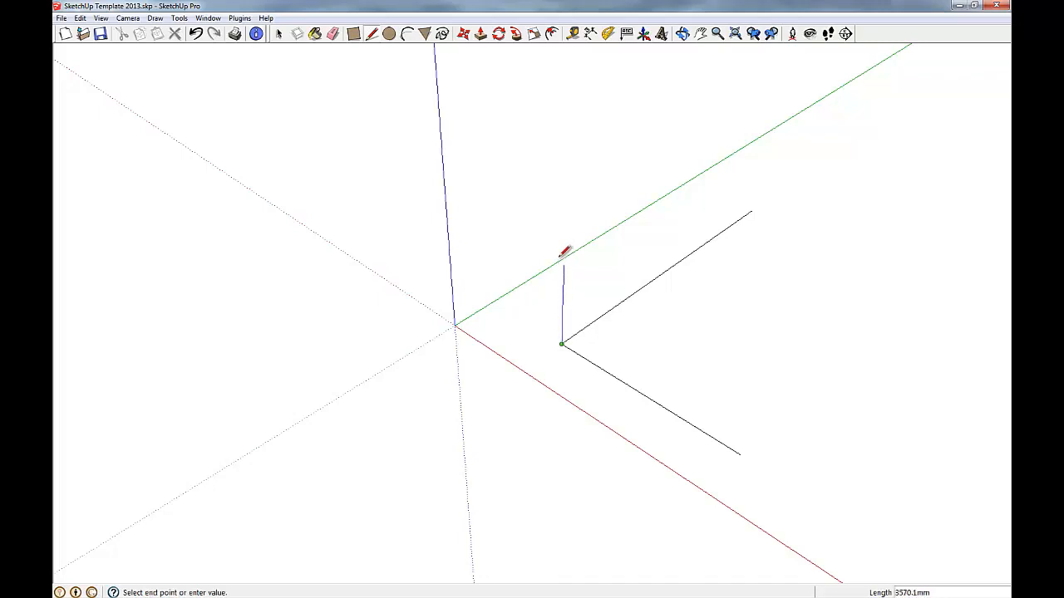
{"action": "left_click", "coordinate": [565, 202]}
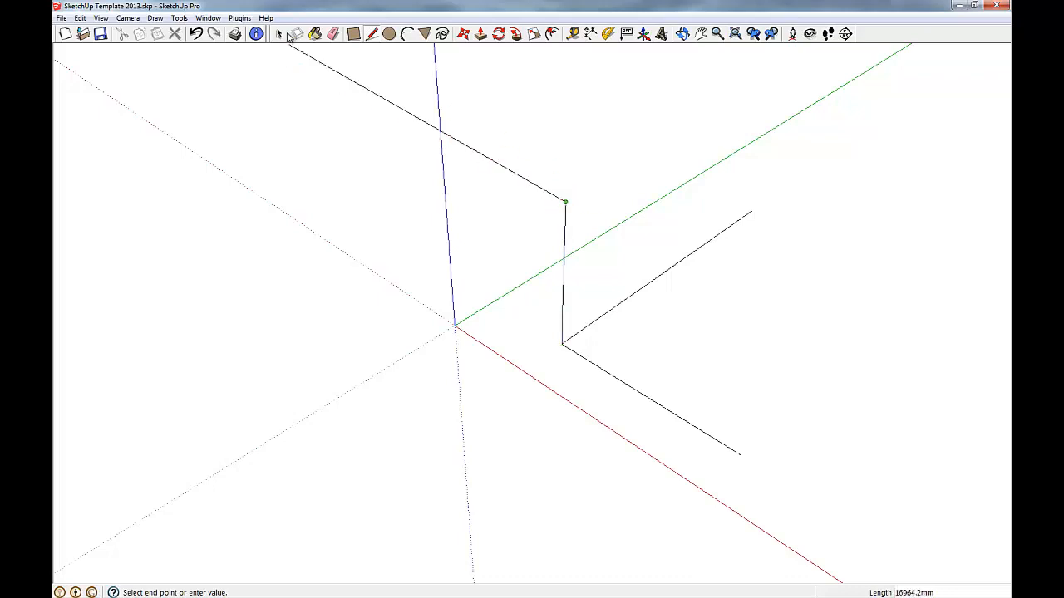
{"action": "left_click", "coordinate": [280, 34]}
{"action": "scroll", "coordinate": [515, 244], "scroll_direction": "down", "scroll_amount": 3}
{"action": "scroll", "coordinate": [673, 237], "scroll_direction": "up", "scroll_amount": 1}
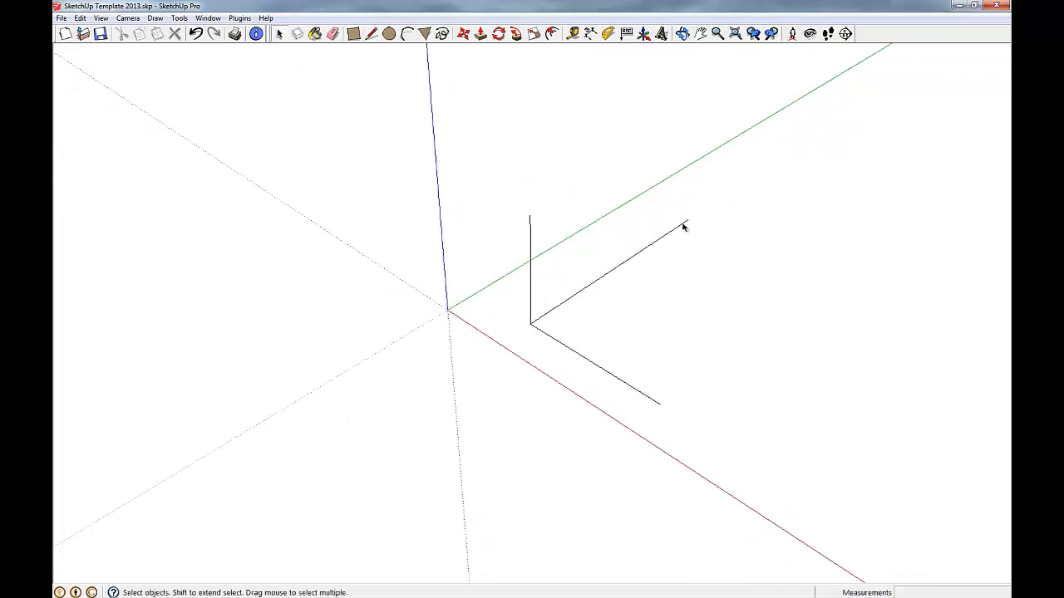
Step: Draw a vertical rectangle of about 12126 by 5824 mm from the green-parallel line's far endpoint to the vertical line's upper endpoint
{"action": "scroll", "coordinate": [683, 227], "scroll_direction": "up", "scroll_amount": 1}
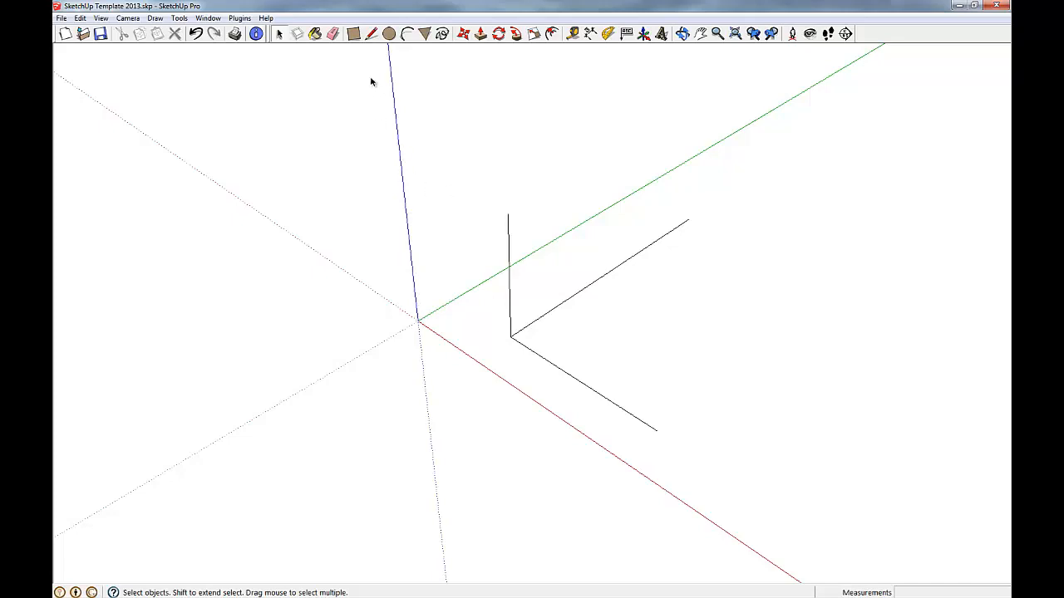
{"action": "left_click", "coordinate": [356, 35]}
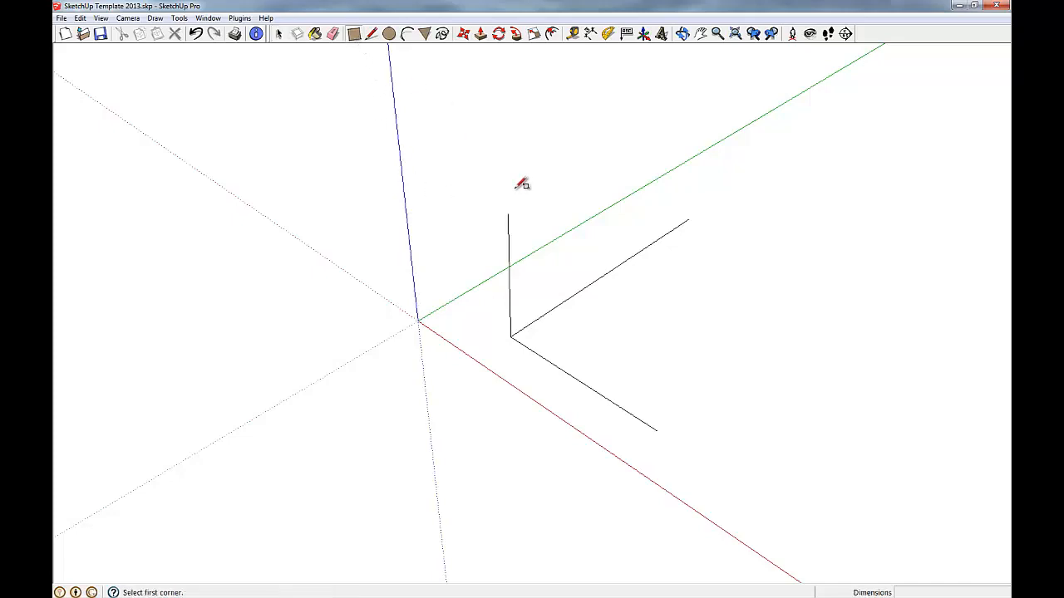
{"action": "left_click", "coordinate": [689, 219]}
{"action": "left_click", "coordinate": [509, 215]}
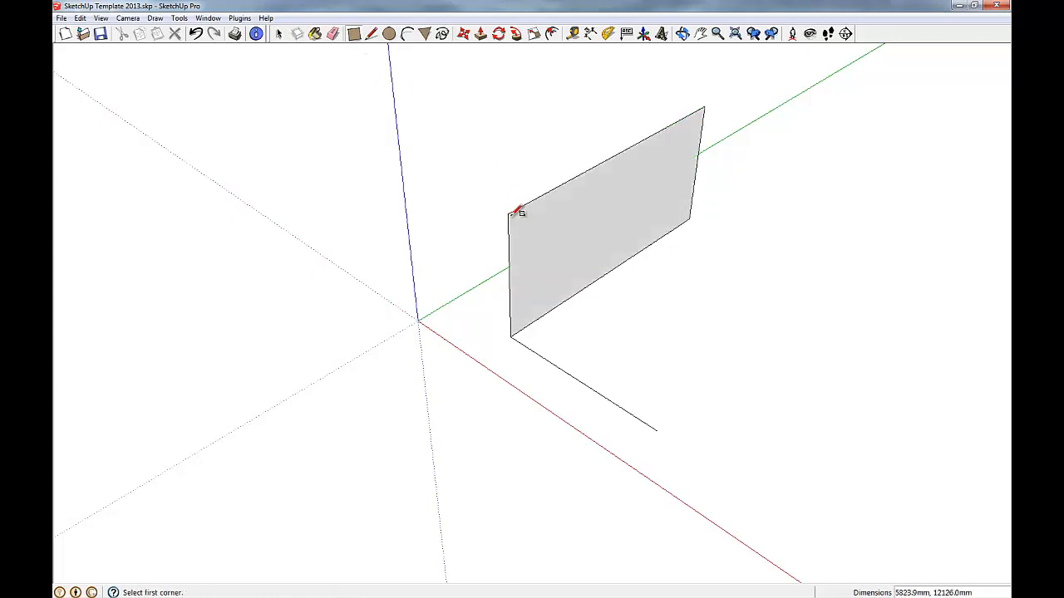
Step: Draw a second vertical rectangle of about 7390 by 5824 mm from the red-parallel line's far endpoint to the vertical line's upper endpoint
{"action": "left_click", "coordinate": [657, 430]}
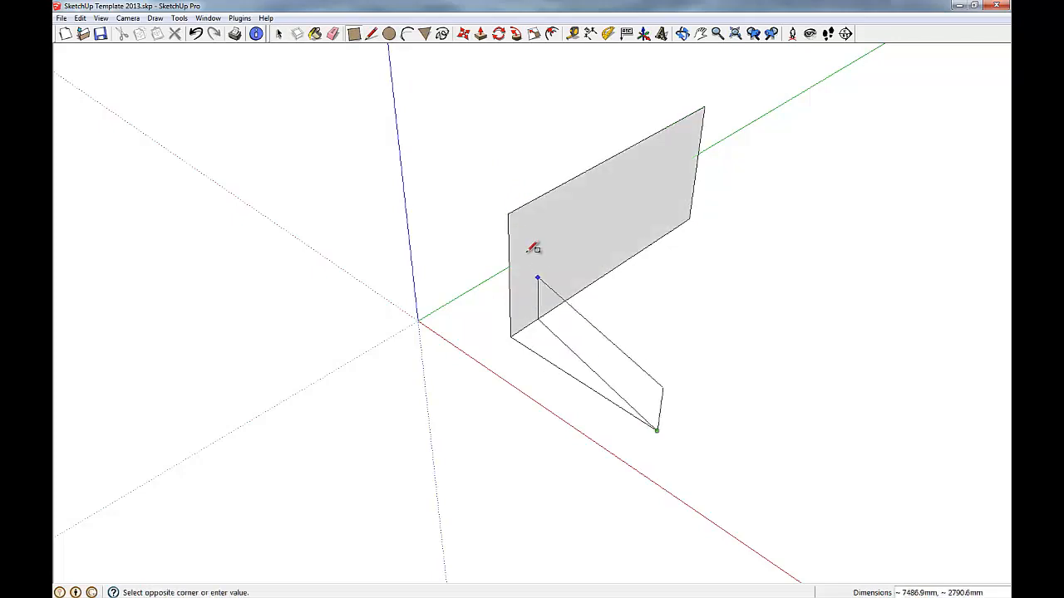
{"action": "left_click", "coordinate": [509, 213]}
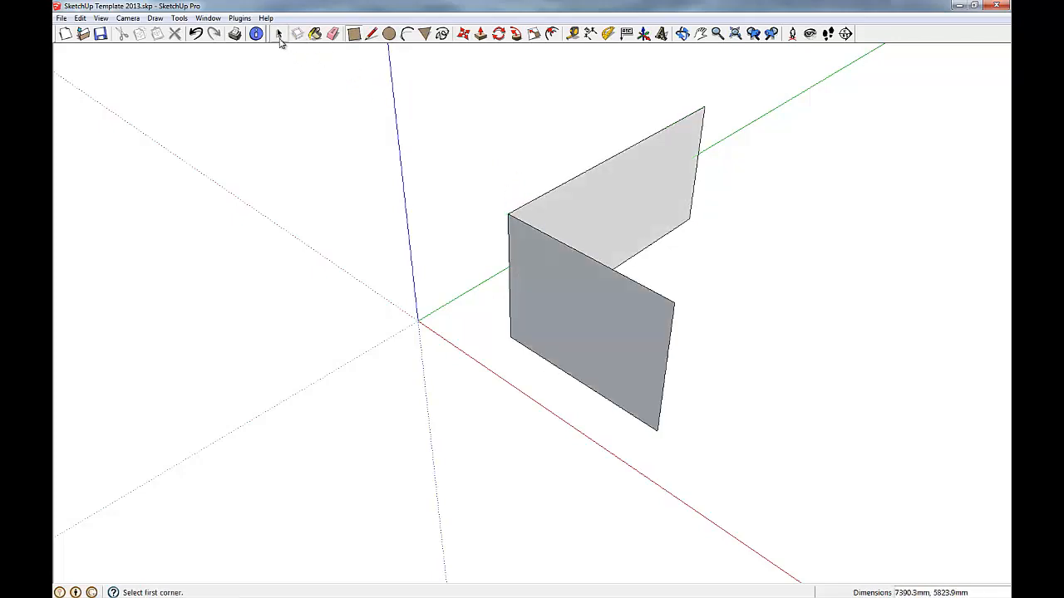
{"action": "left_click", "coordinate": [280, 34]}
Step: Examine how the two walls' bottom edges and their shared vertical edge relate to the red, green and blue axes
{"action": "scroll", "coordinate": [506, 213], "scroll_direction": "down", "scroll_amount": 2}
{"action": "scroll", "coordinate": [563, 227], "scroll_direction": "up", "scroll_amount": 1}
{"action": "scroll", "coordinate": [632, 271], "scroll_direction": "down", "scroll_amount": 1}
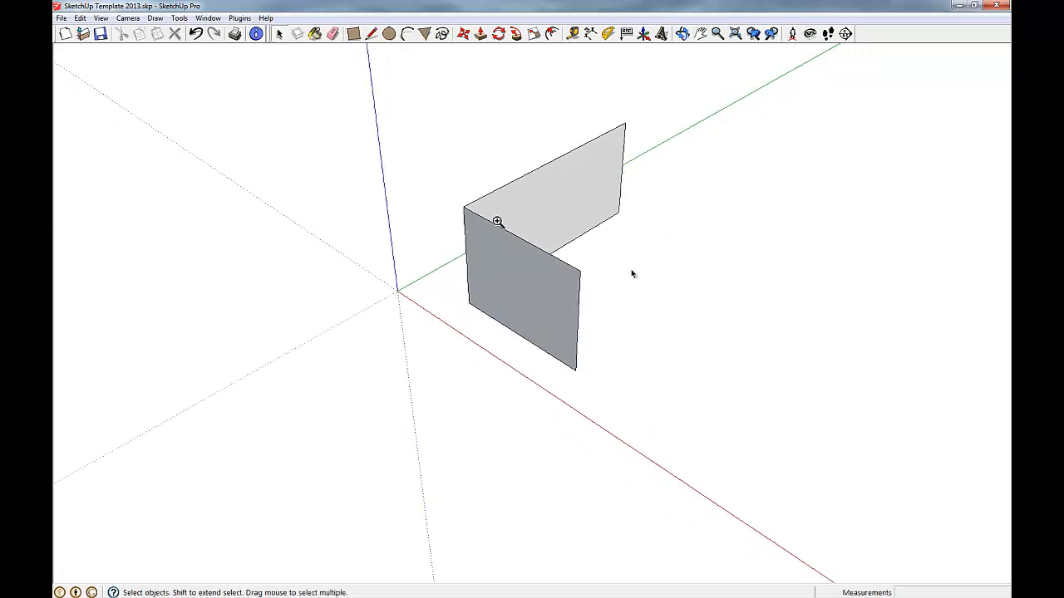
{"action": "left_click", "coordinate": [682, 33]}
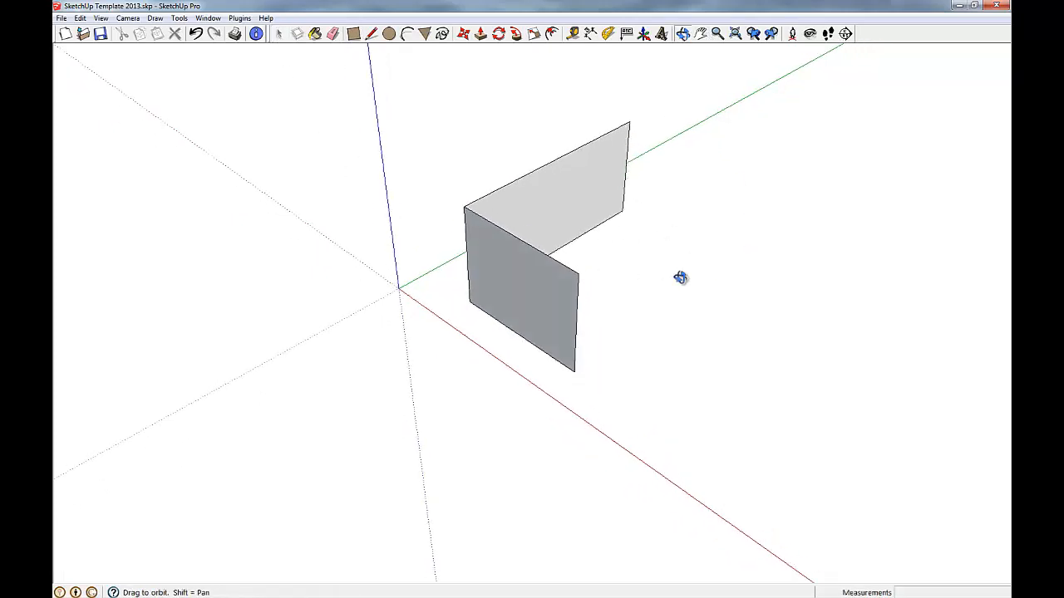
{"action": "left_click_drag", "start_coordinate": [682, 277], "coordinate": [427, 313]}
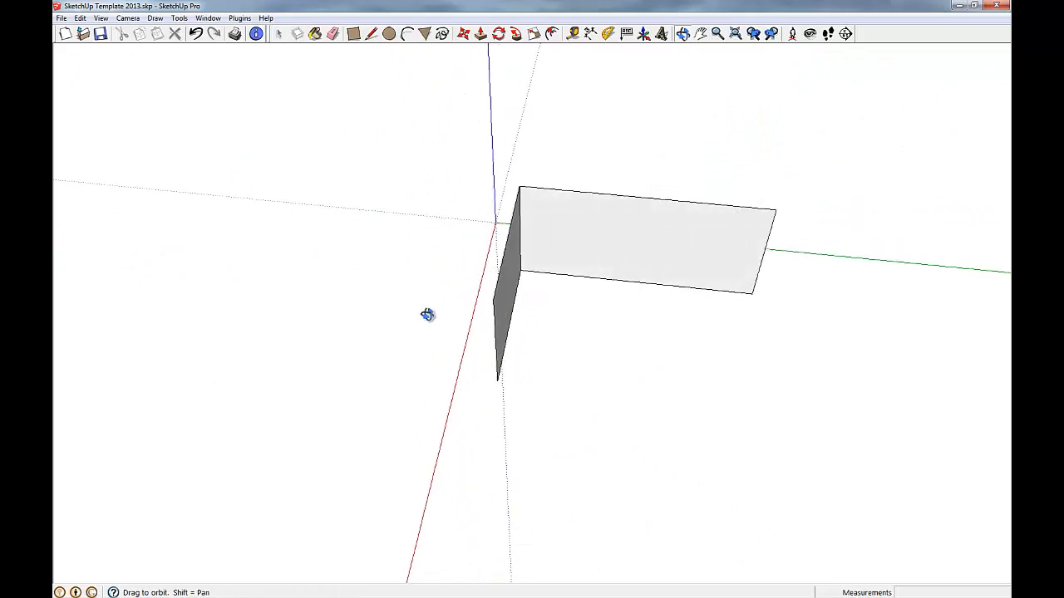
{"action": "left_click", "coordinate": [279, 33]}
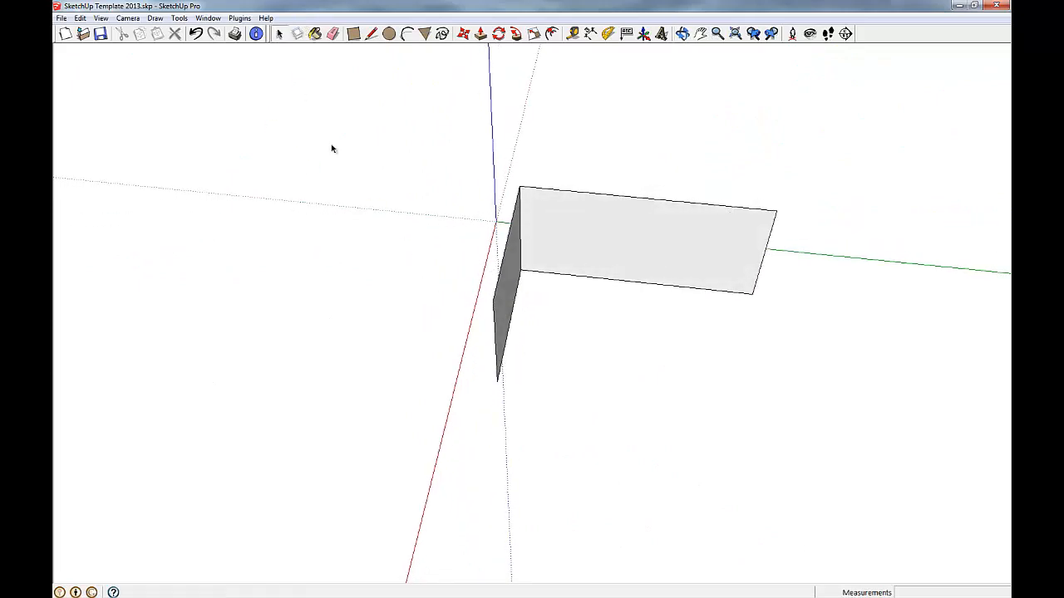
{"action": "left_click", "coordinate": [508, 336]}
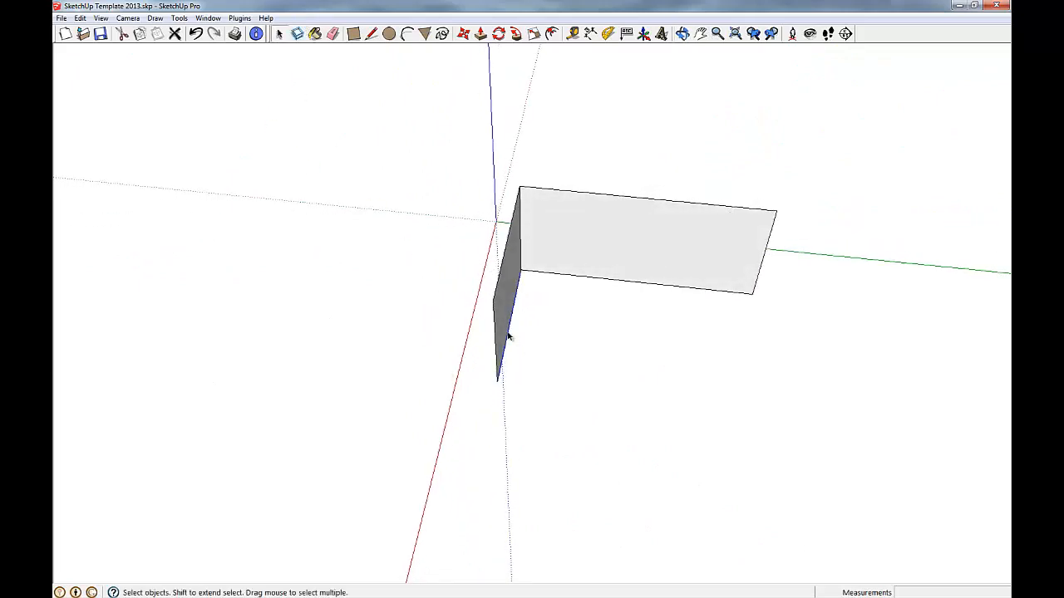
{"action": "left_click", "coordinate": [836, 260]}
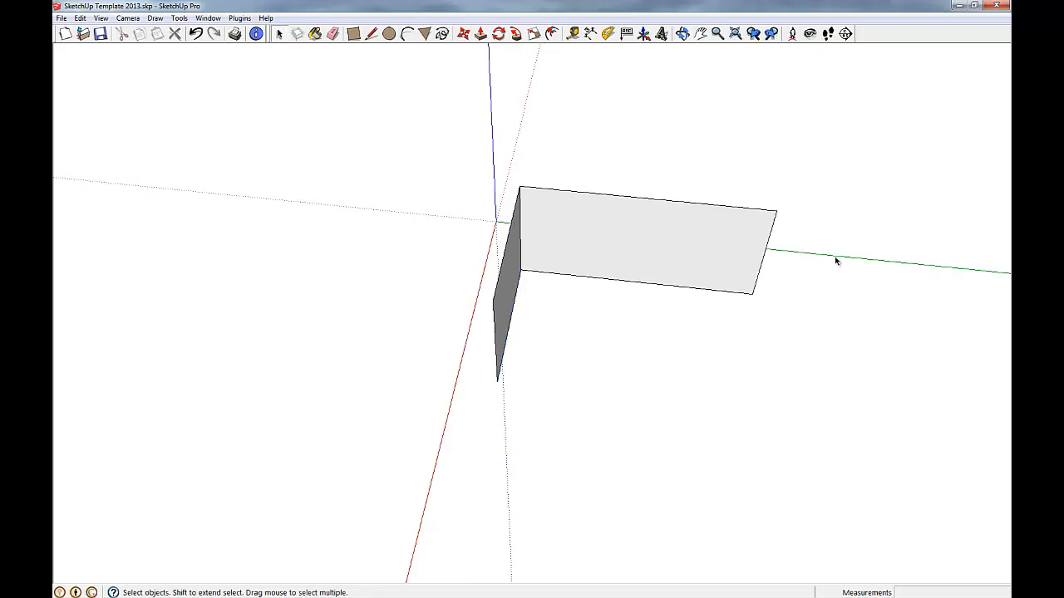
{"action": "left_click", "coordinate": [691, 288]}
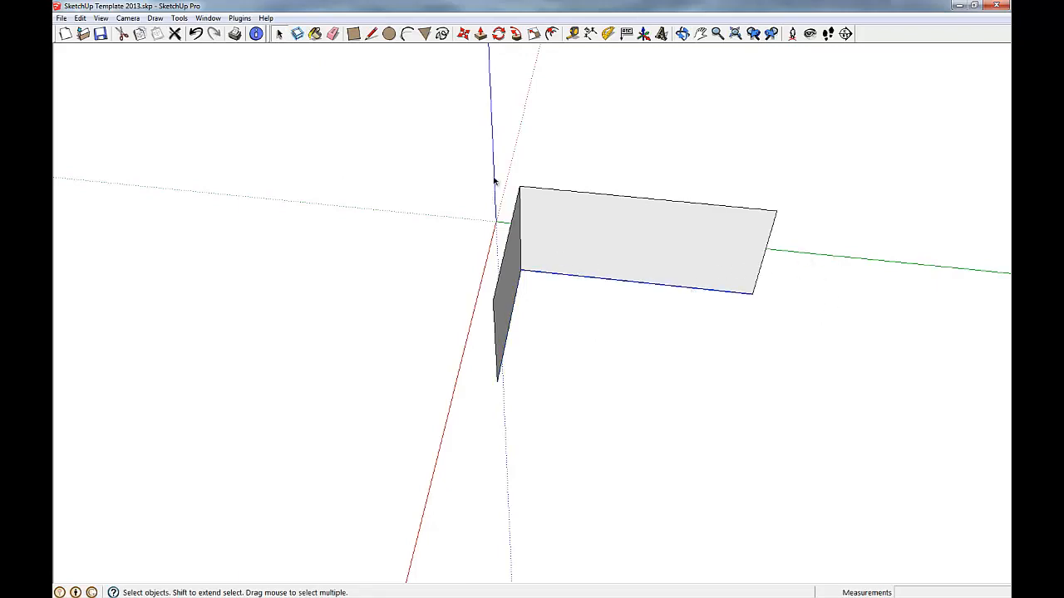
{"action": "left_click", "coordinate": [498, 204]}
Step: Draw a floor rectangle of about 7390 by 12126 mm between the outer bottom corners of the two walls
{"action": "left_click", "coordinate": [353, 33]}
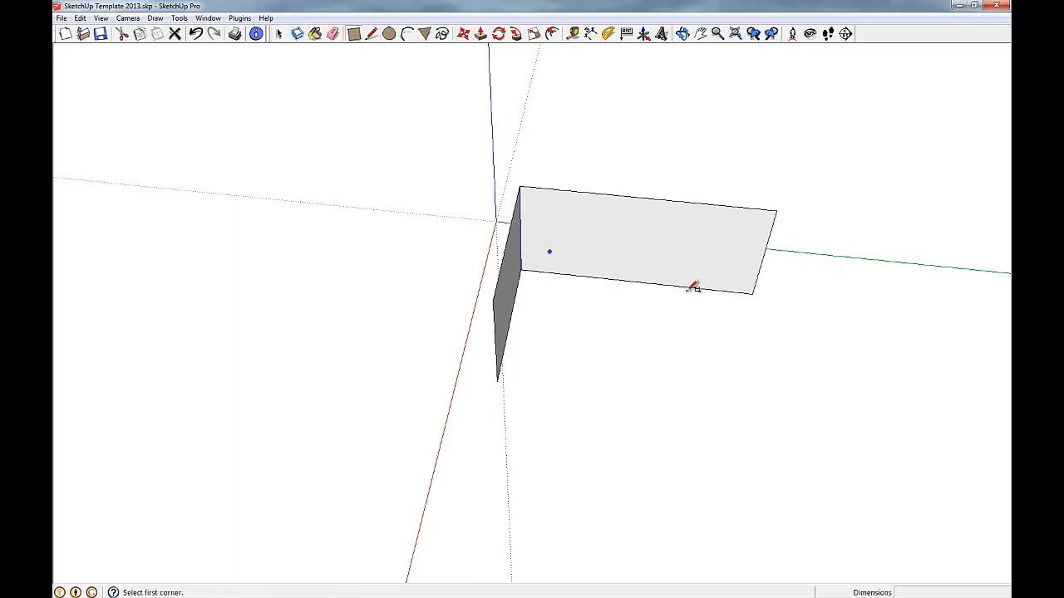
{"action": "left_click", "coordinate": [752, 293]}
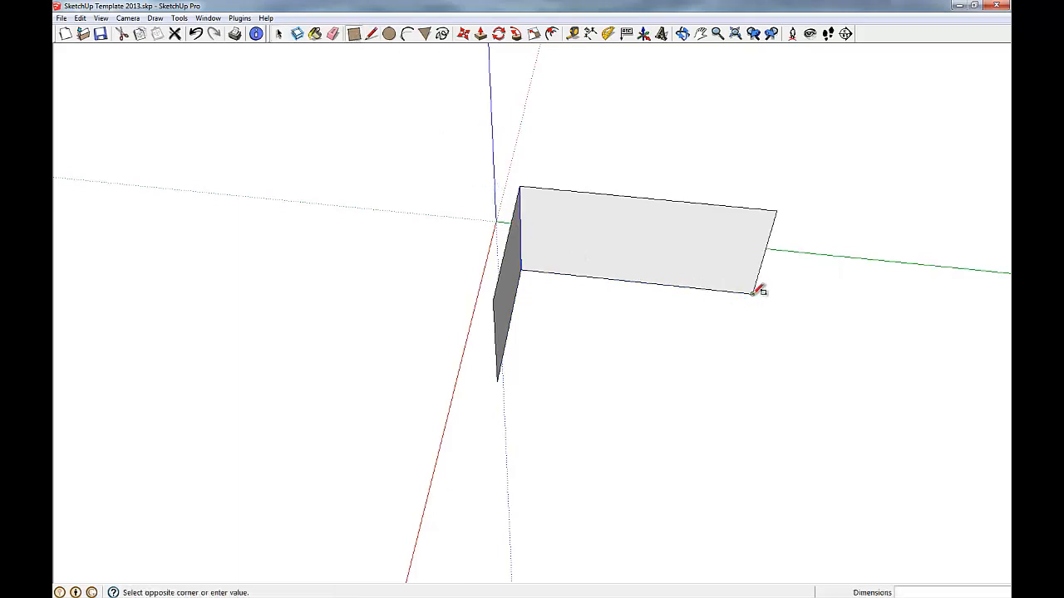
{"action": "left_click", "coordinate": [498, 380]}
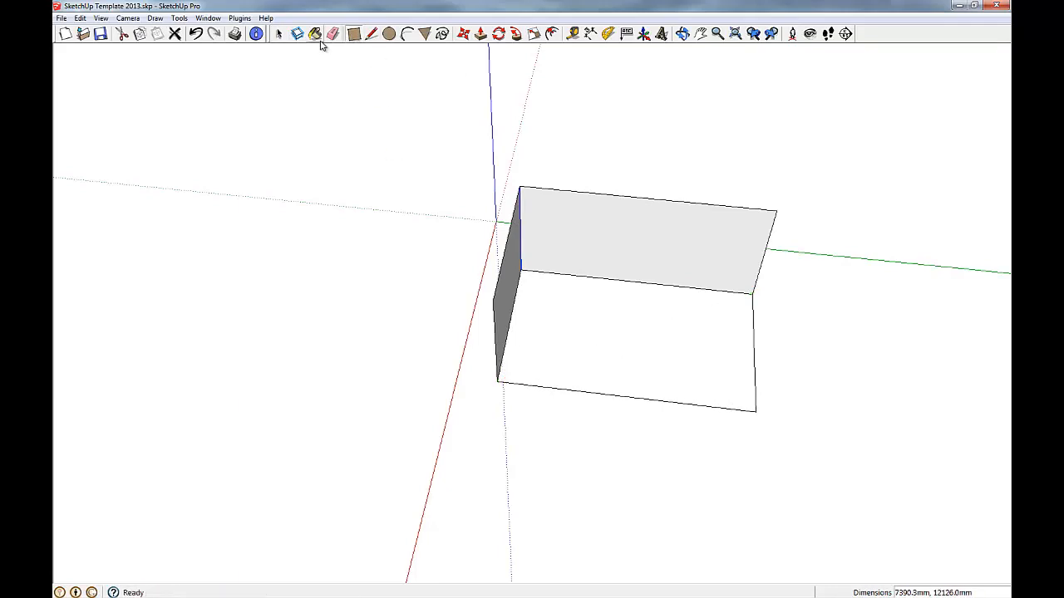
{"action": "left_click", "coordinate": [279, 33]}
Step: Examine the floor and wall faces and the edges they share by selecting them one after another
{"action": "left_click", "coordinate": [670, 333]}
{"action": "scroll", "coordinate": [670, 334], "scroll_direction": "up", "scroll_amount": 2}
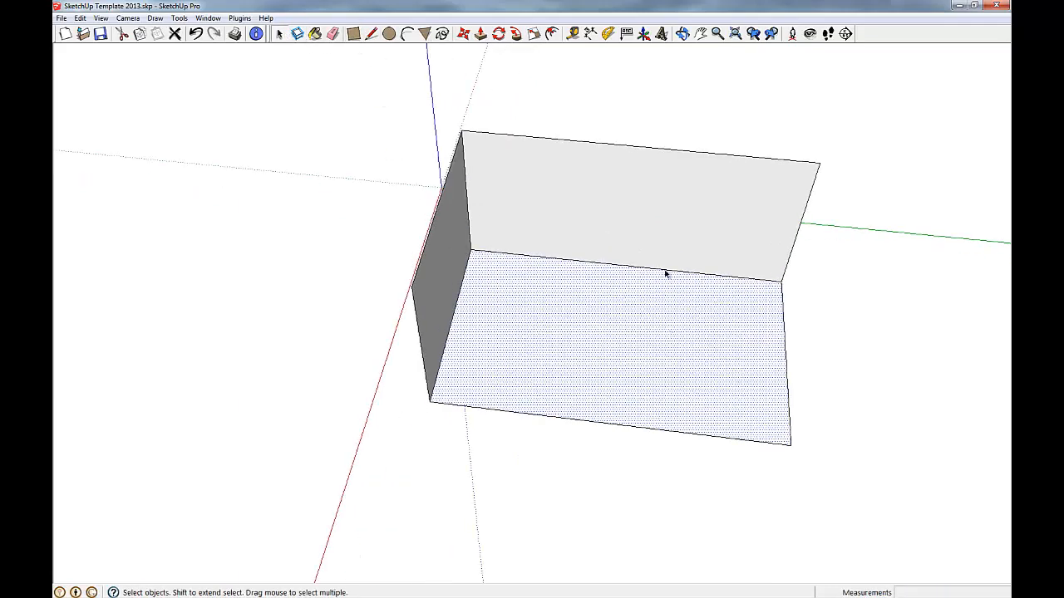
{"action": "left_click", "coordinate": [655, 207]}
{"action": "left_click", "coordinate": [409, 266]}
{"action": "left_click", "coordinate": [429, 275]}
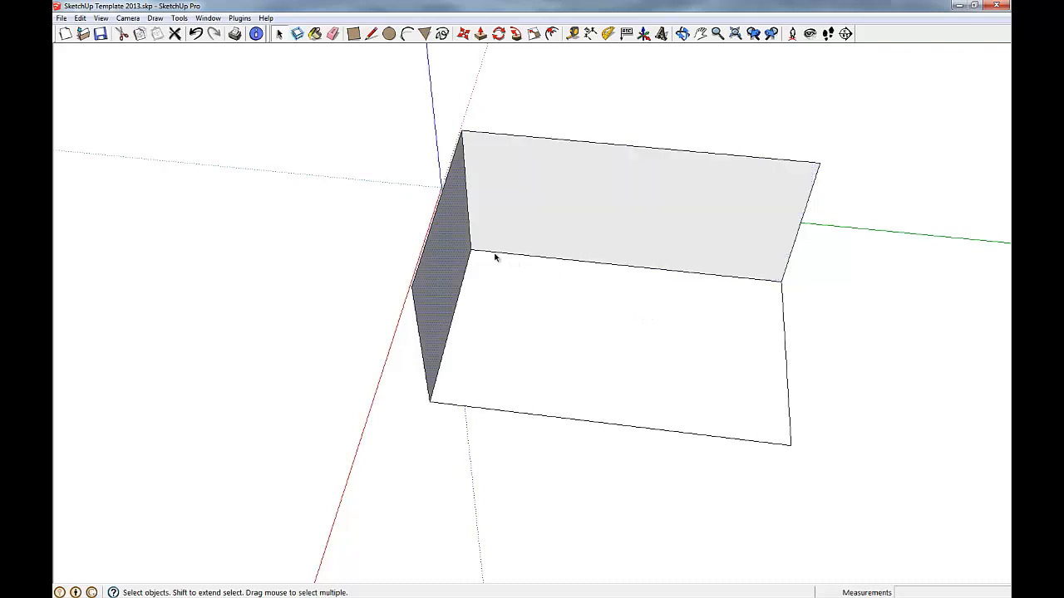
{"action": "left_click", "coordinate": [699, 273]}
{"action": "left_click", "coordinate": [453, 318]}
{"action": "left_click", "coordinate": [467, 213]}
{"action": "scroll", "coordinate": [469, 274], "scroll_direction": "down", "scroll_amount": 3}
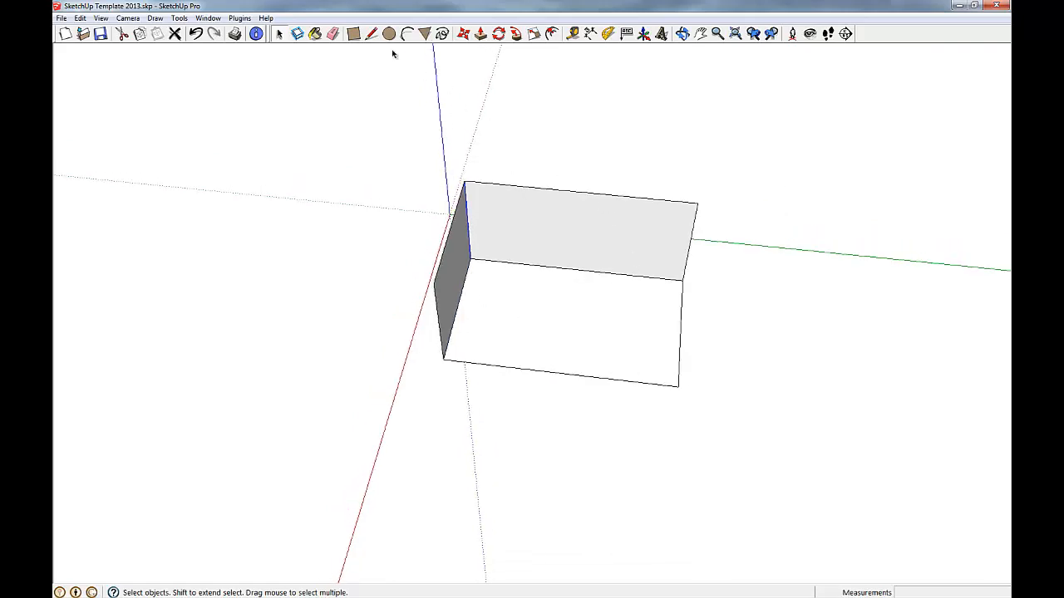
Step: Draw a loose line of about 6200 mm parallel to the green axis, outside the floor rectangle
{"action": "left_click", "coordinate": [370, 33]}
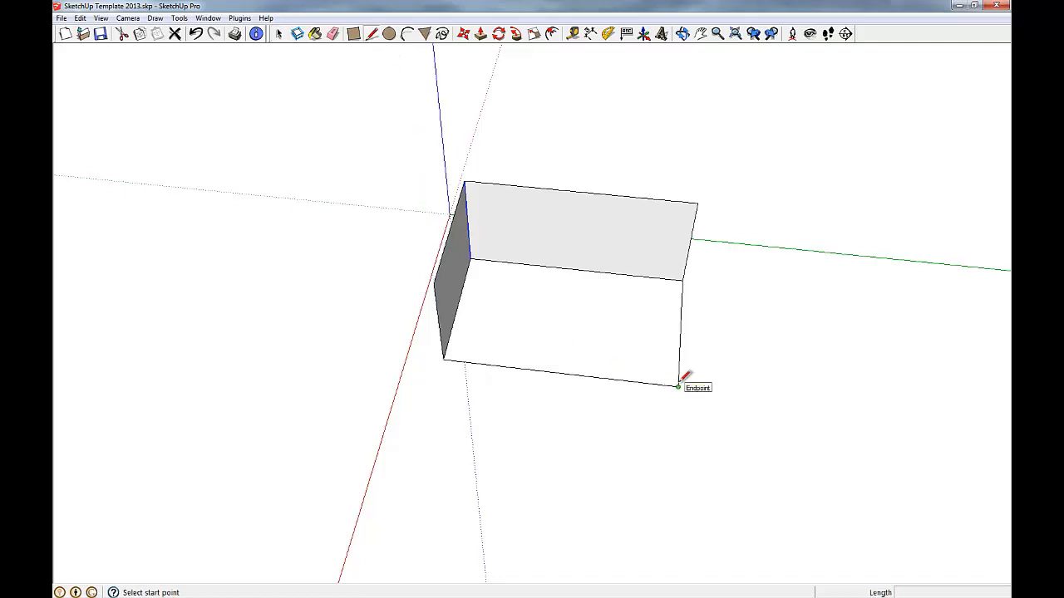
{"action": "left_click", "coordinate": [754, 433]}
{"action": "left_click", "coordinate": [625, 418]}
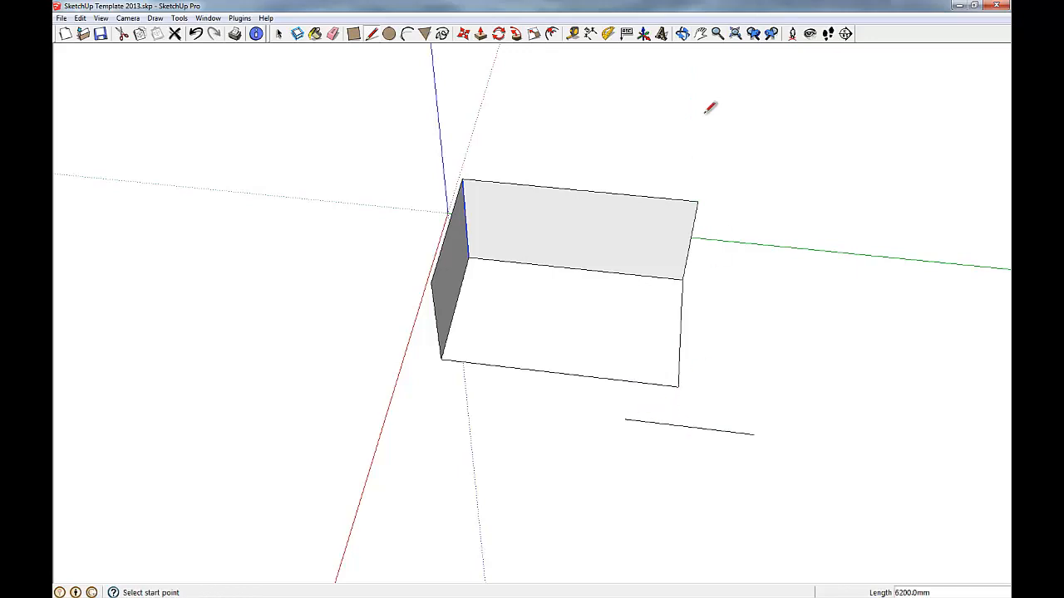
Step: Delete the loose line lying outside the floor rectangle
{"action": "left_click", "coordinate": [682, 34]}
{"action": "left_click_drag", "start_coordinate": [743, 341], "coordinate": [577, 477]}
{"action": "left_click", "coordinate": [278, 33]}
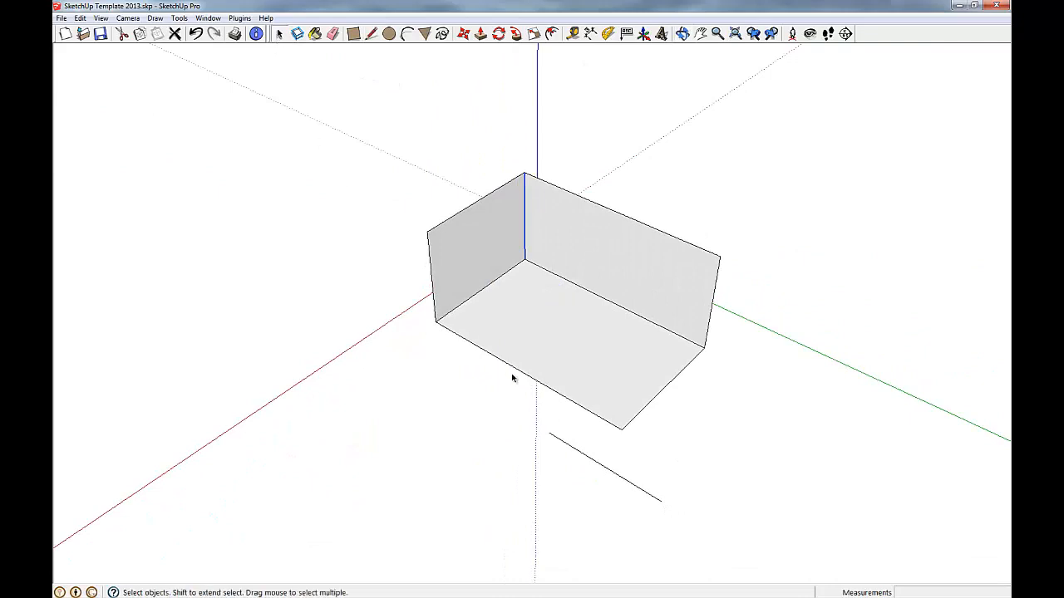
{"action": "left_click", "coordinate": [582, 454]}
{"action": "key", "text": "Delete"}
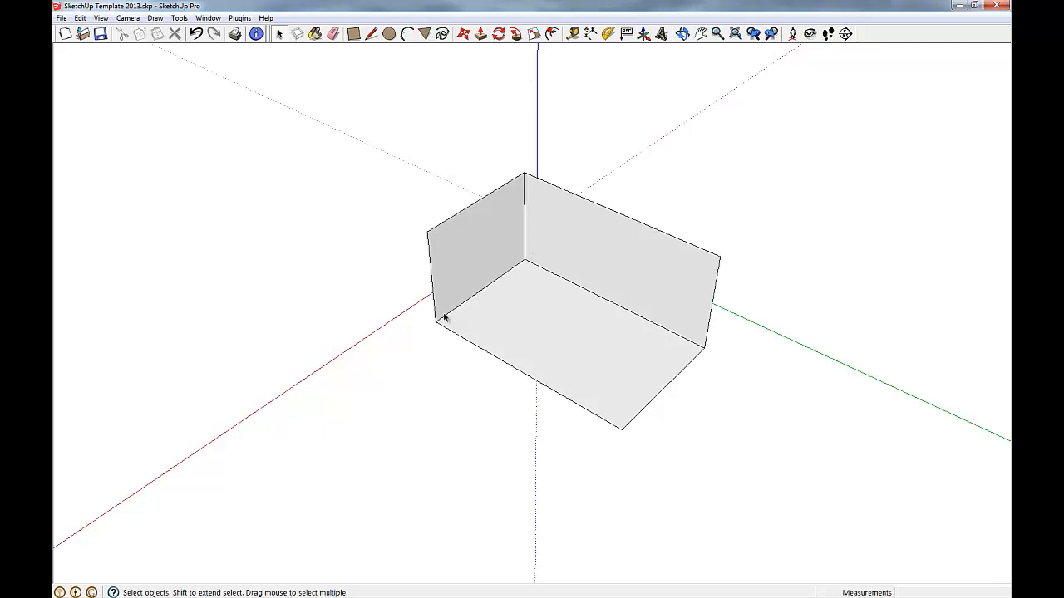
Step: Add an end wall by drawing a vertical line from the floor's free corner to the long wall's height, and connecting it to that wall's top corner
{"action": "left_click", "coordinate": [371, 34]}
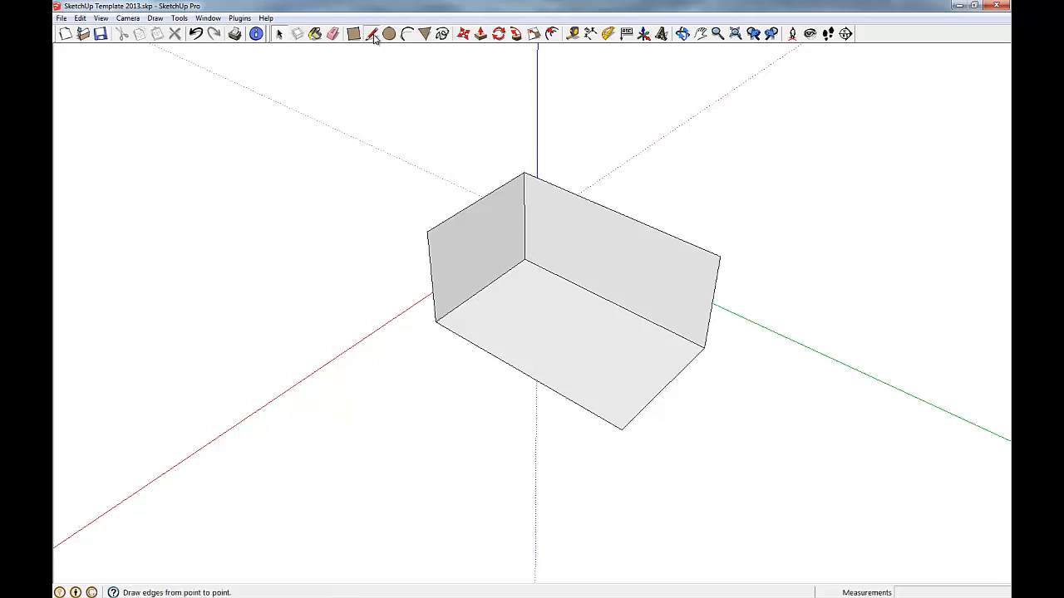
{"action": "left_click", "coordinate": [621, 429]}
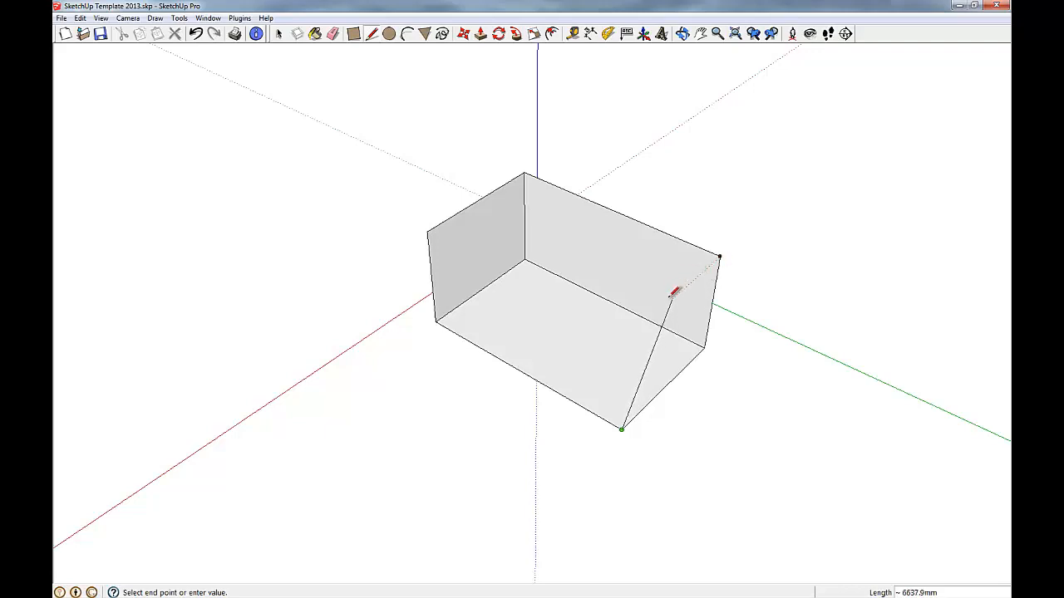
{"action": "scroll", "coordinate": [672, 294], "scroll_direction": "up", "scroll_amount": 2}
{"action": "scroll", "coordinate": [672, 294], "scroll_direction": "up", "scroll_amount": 1}
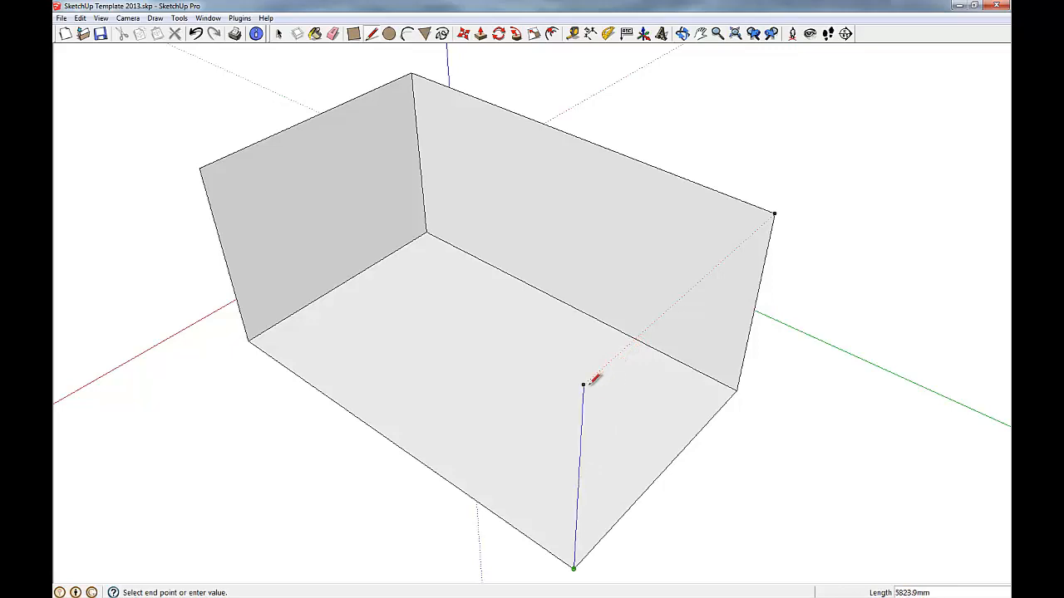
{"action": "left_click", "coordinate": [584, 385]}
{"action": "left_click", "coordinate": [776, 214]}
{"action": "key", "text": "space"}
{"action": "scroll", "coordinate": [851, 197], "scroll_direction": "down", "scroll_amount": 2}
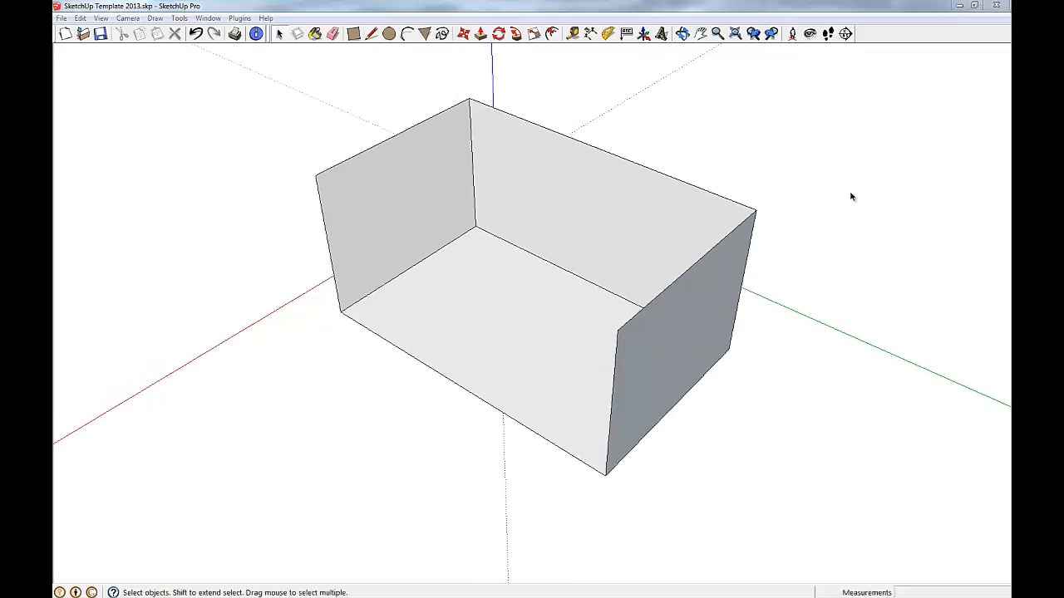
Step: Measure the heights of the new end wall's two vertical edges with the Tape Measure tool
{"action": "left_click", "coordinate": [573, 35]}
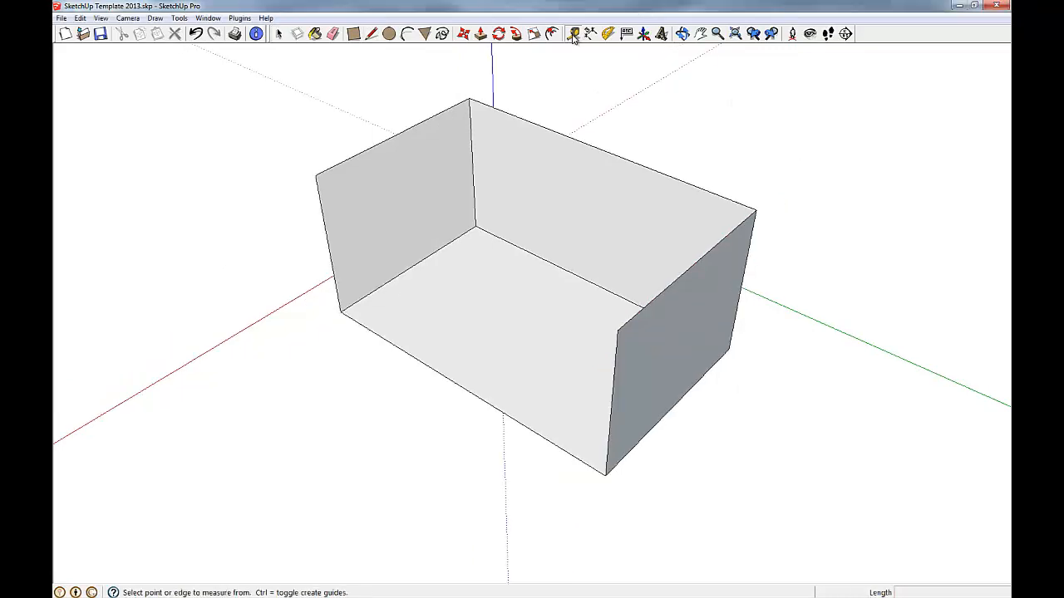
{"action": "left_click", "coordinate": [756, 207]}
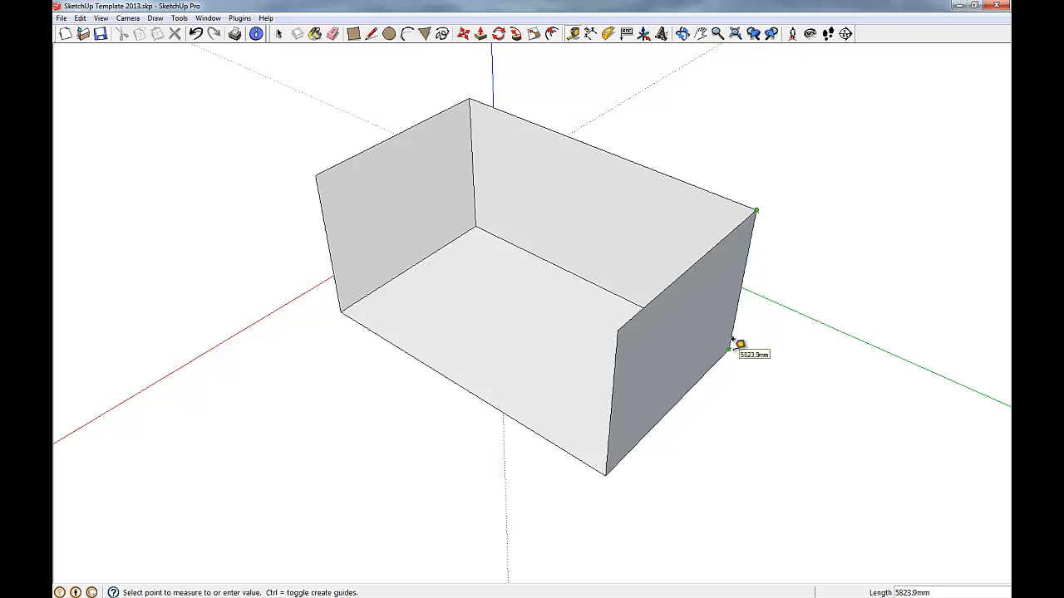
{"action": "left_click", "coordinate": [618, 330]}
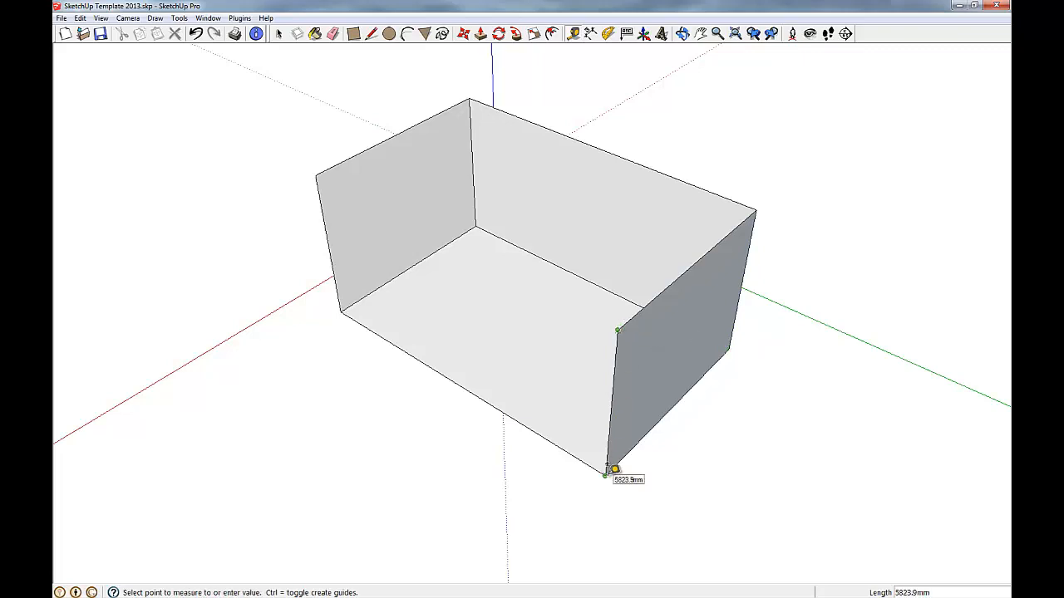